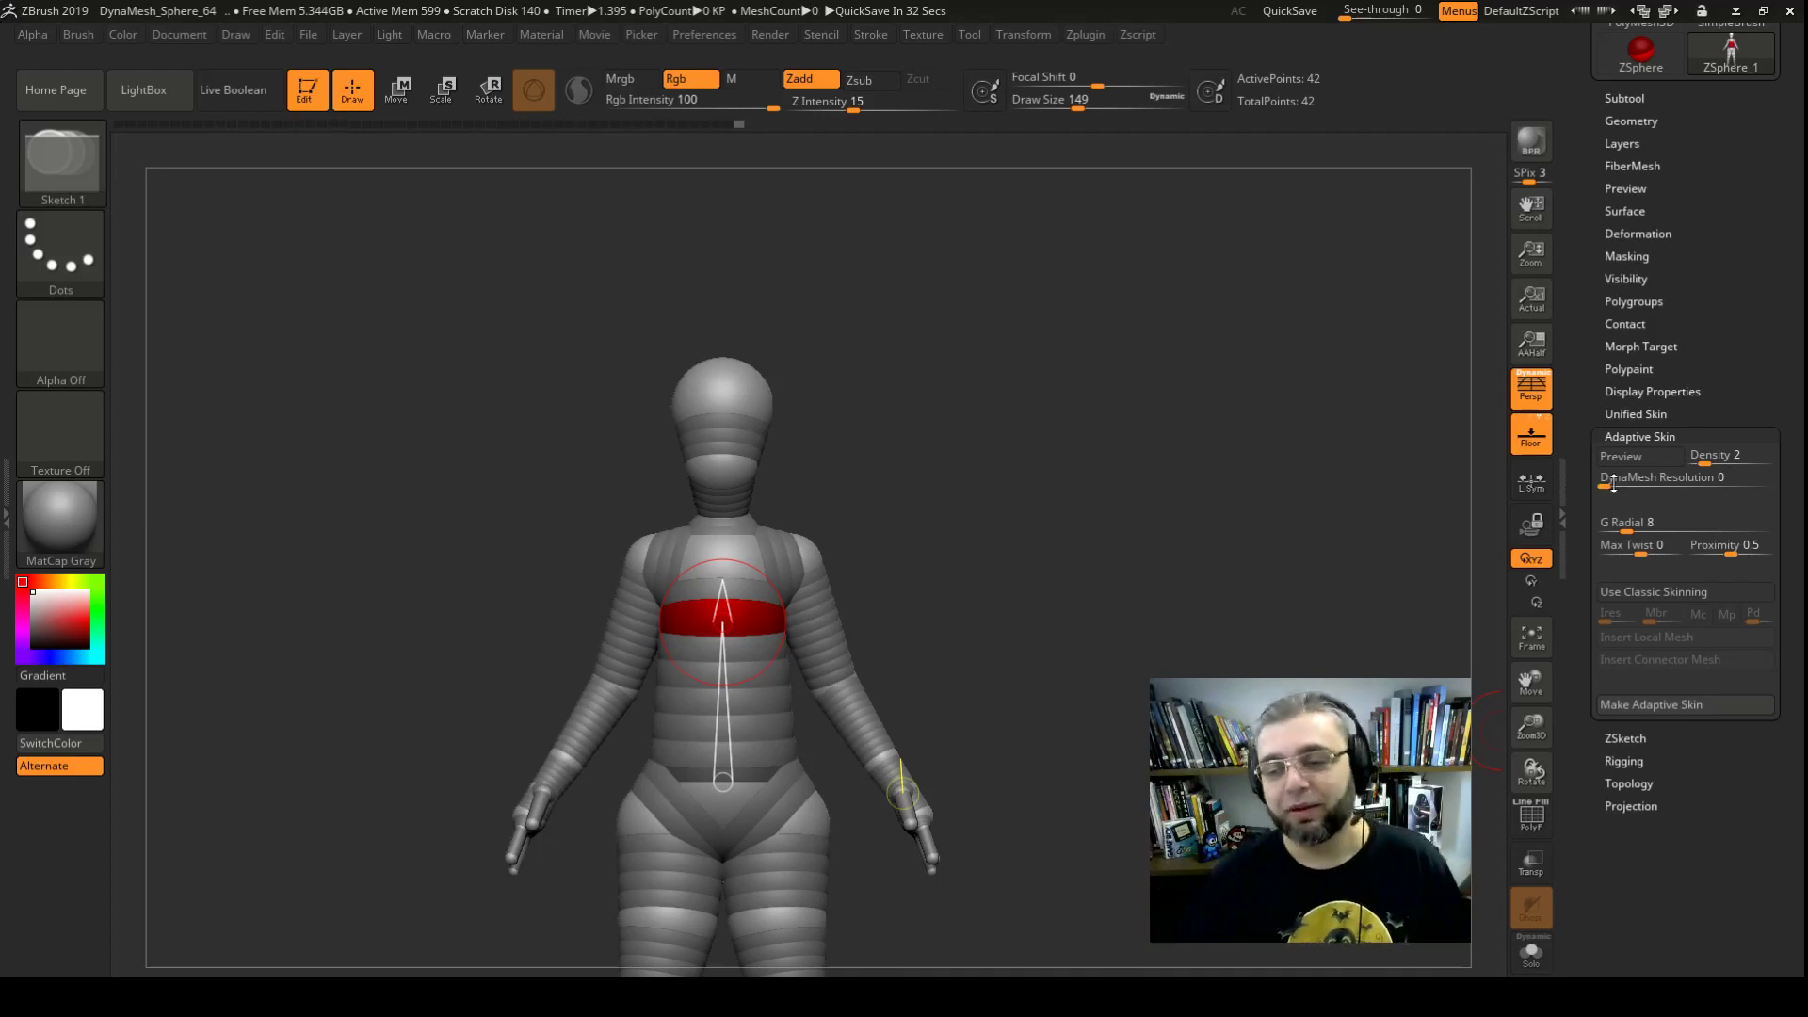
Show the ZSphere figure as an adaptive skin preview and rotate it to an angled view.
left_click(1624, 457)
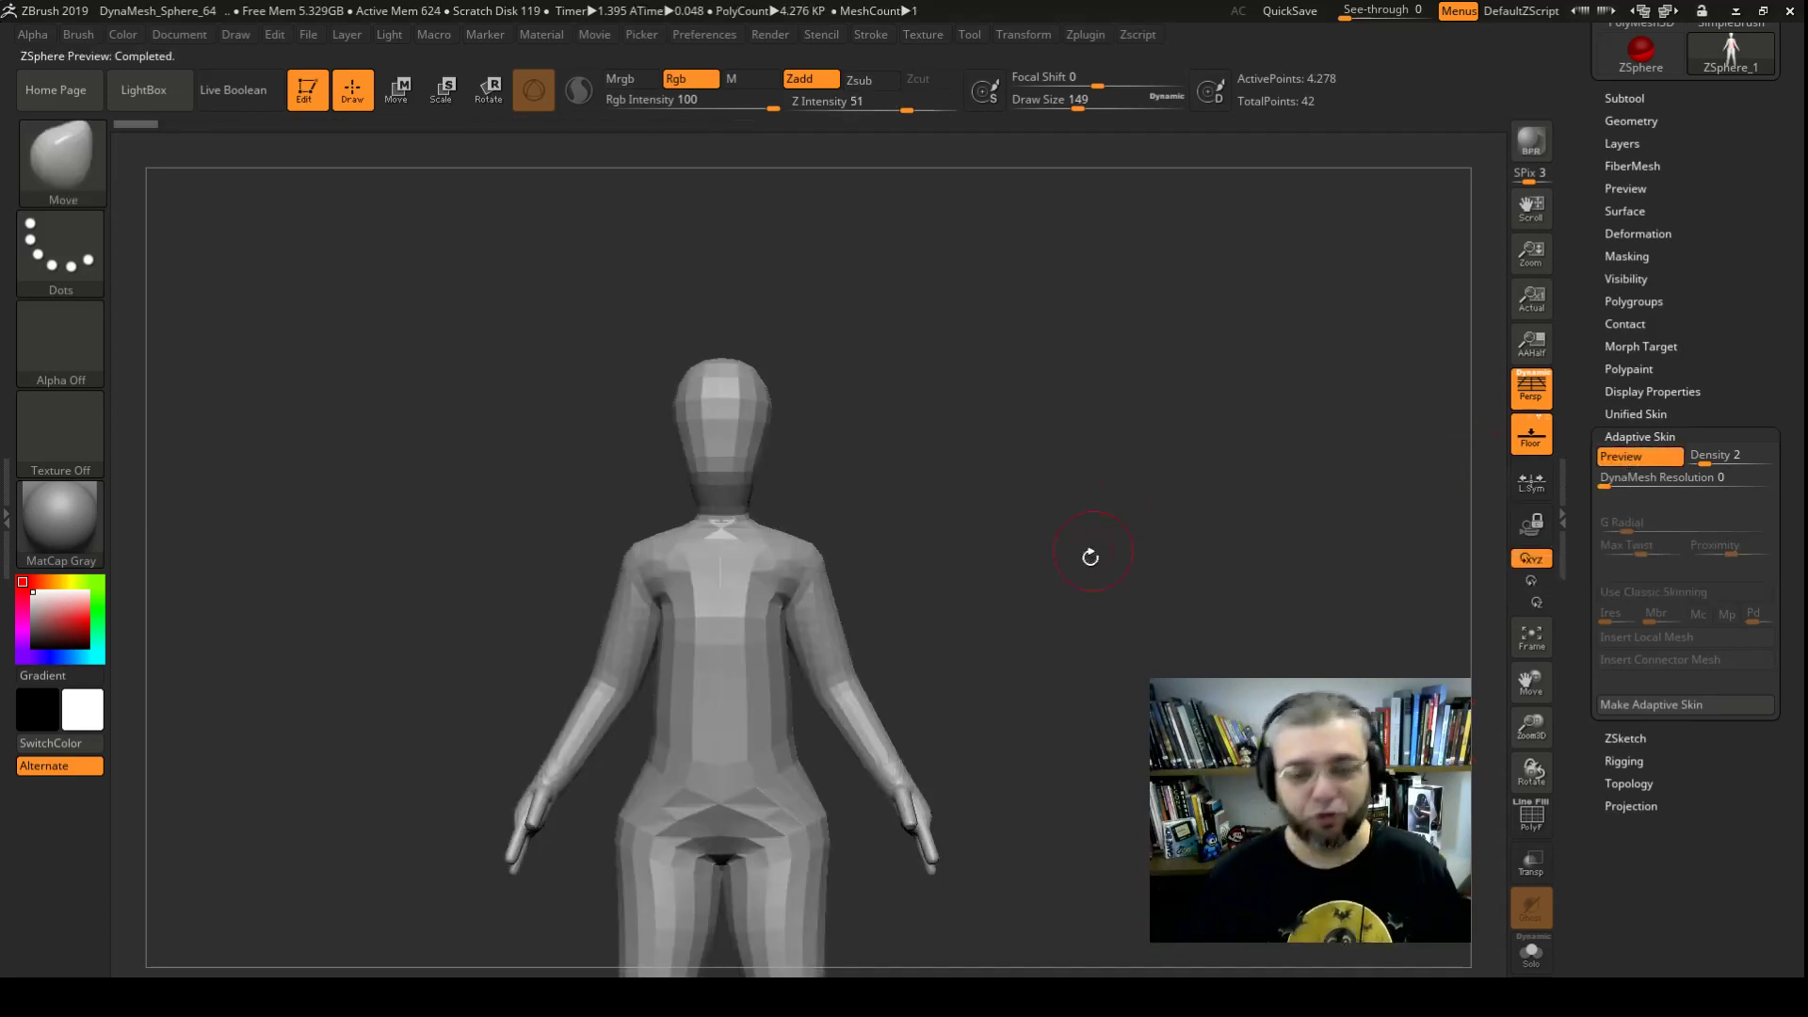
mouse_move(1085, 553)
left_mouse_down()
mouse_move(1077, 461)
mouse_move(1052, 489)
mouse_move(1056, 588)
left_mouse_up()
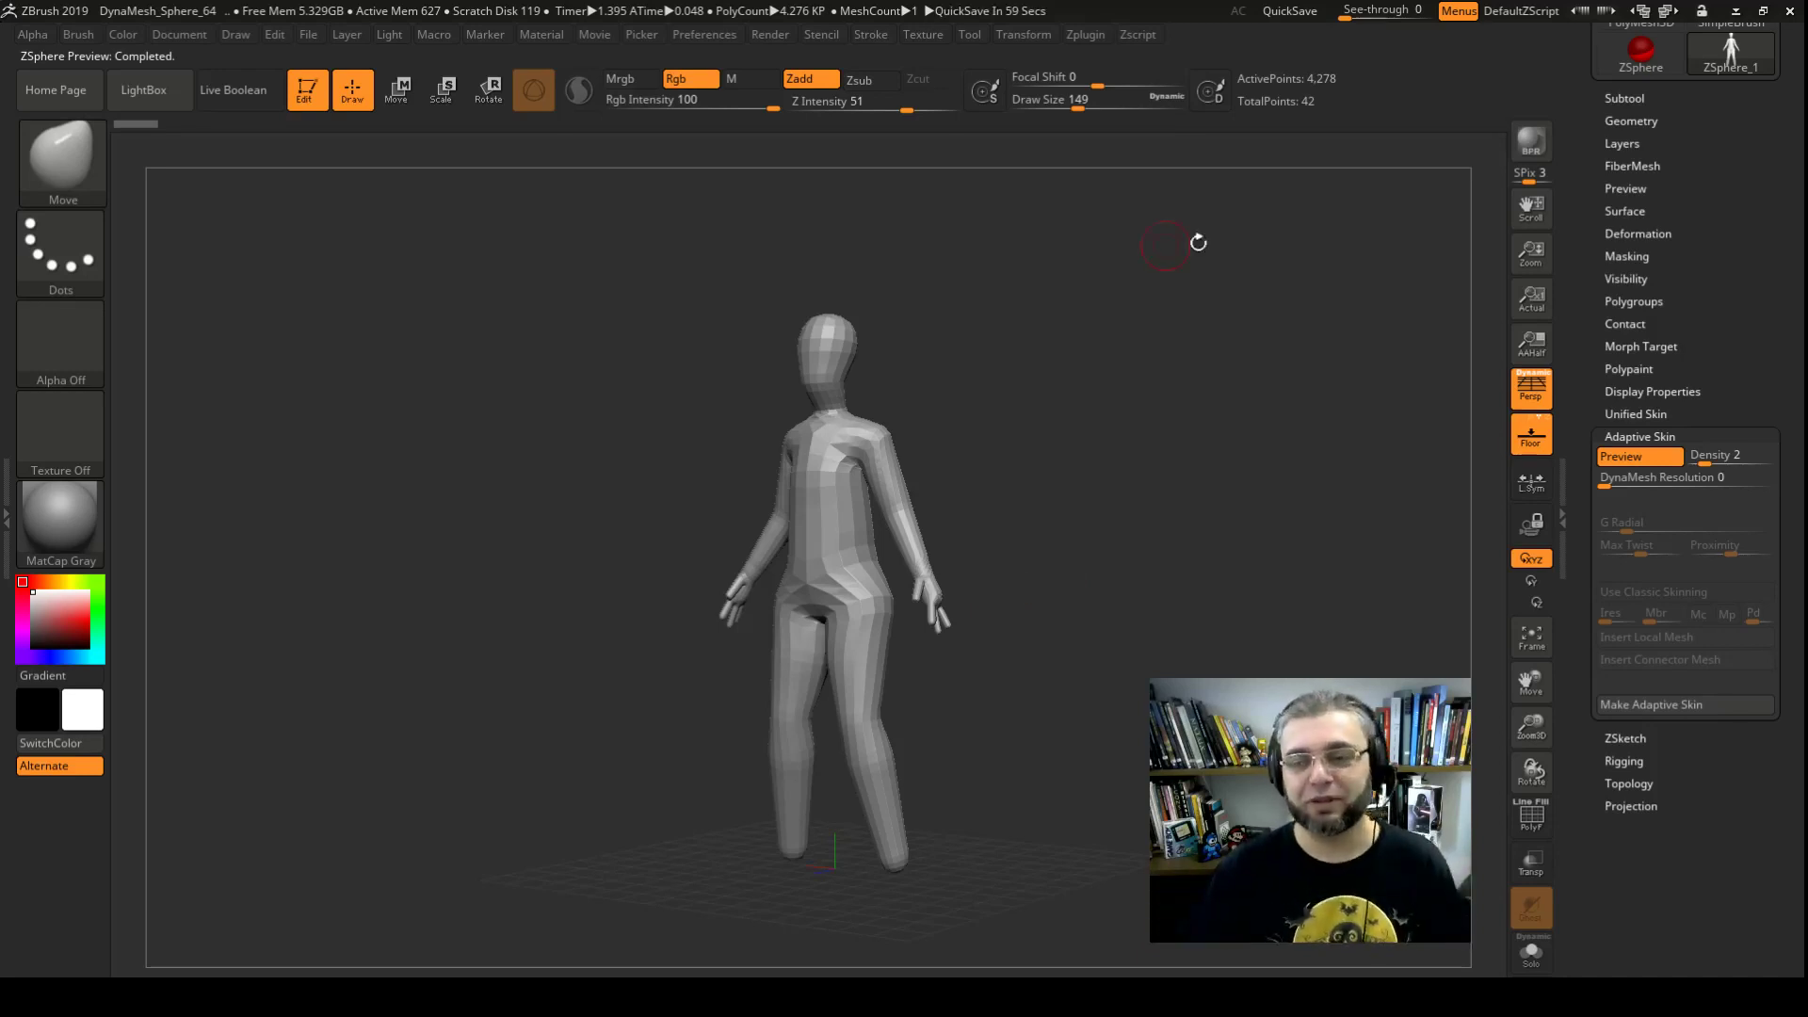
left_click_drag(1743, 272, 1709, 421)
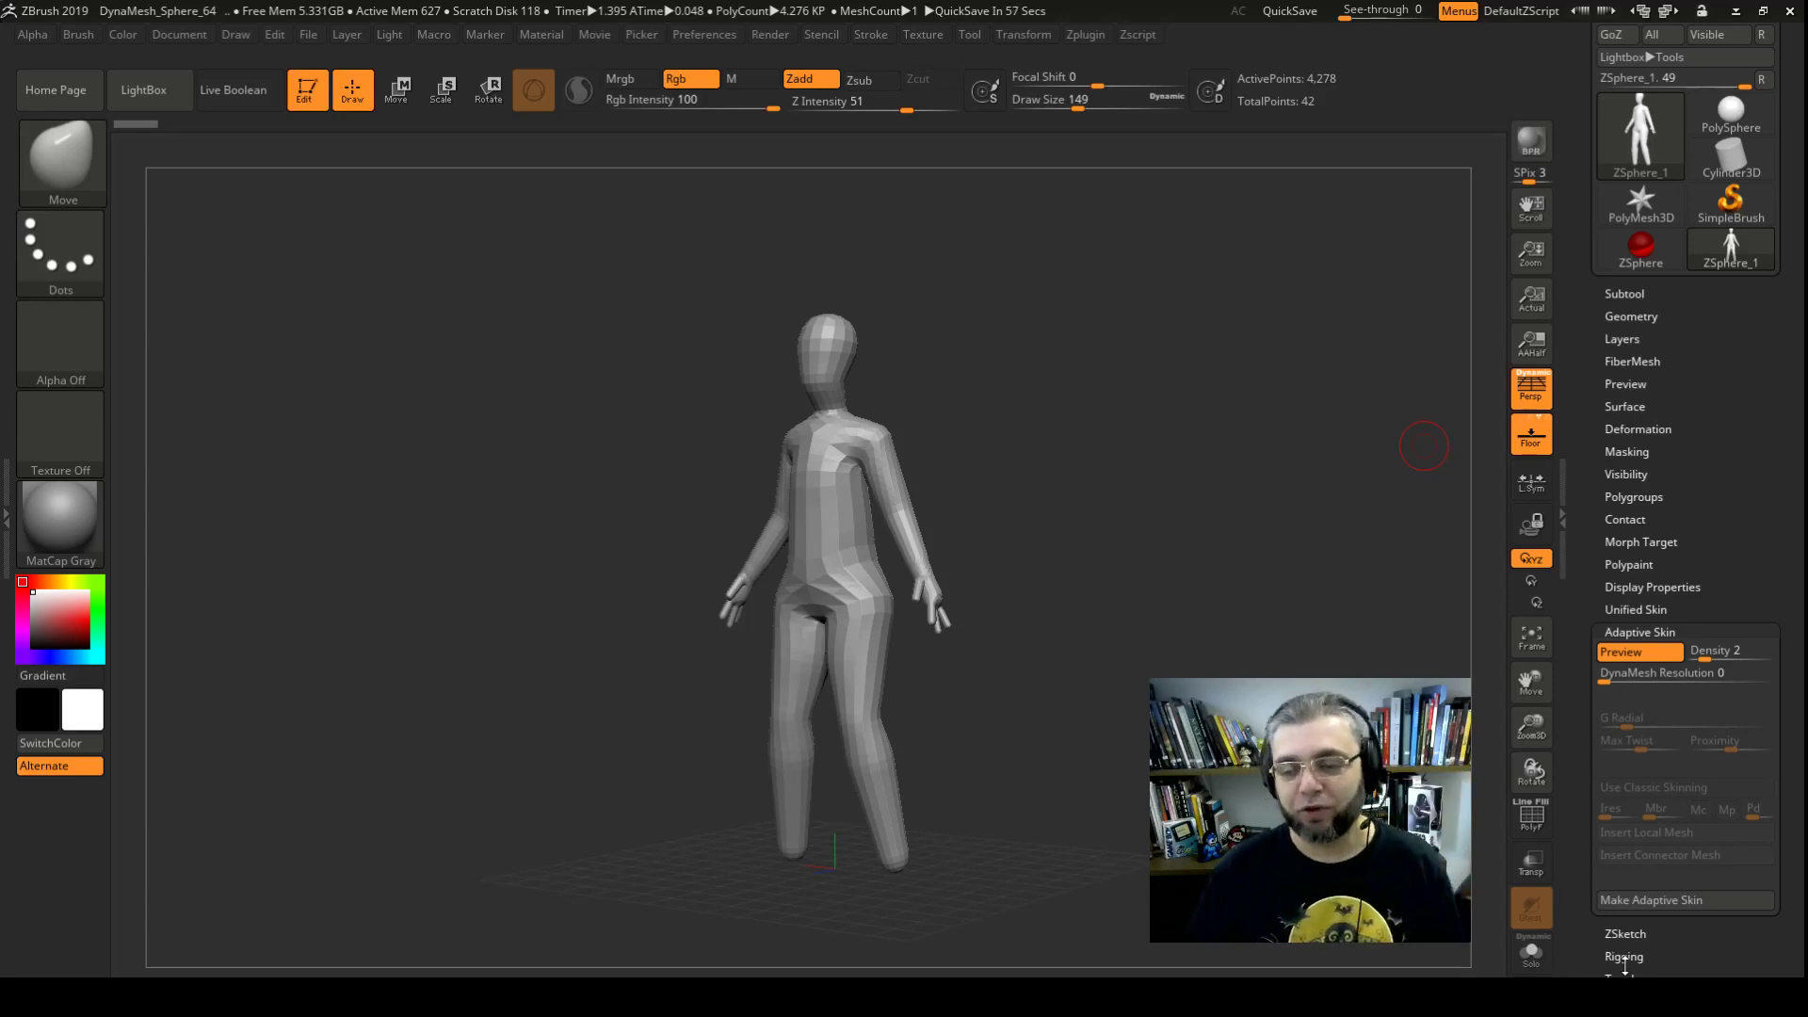
Generate Skin_ZSphere_1 from the figure, then toggle the skin preview off and back on.
left_click(1675, 902)
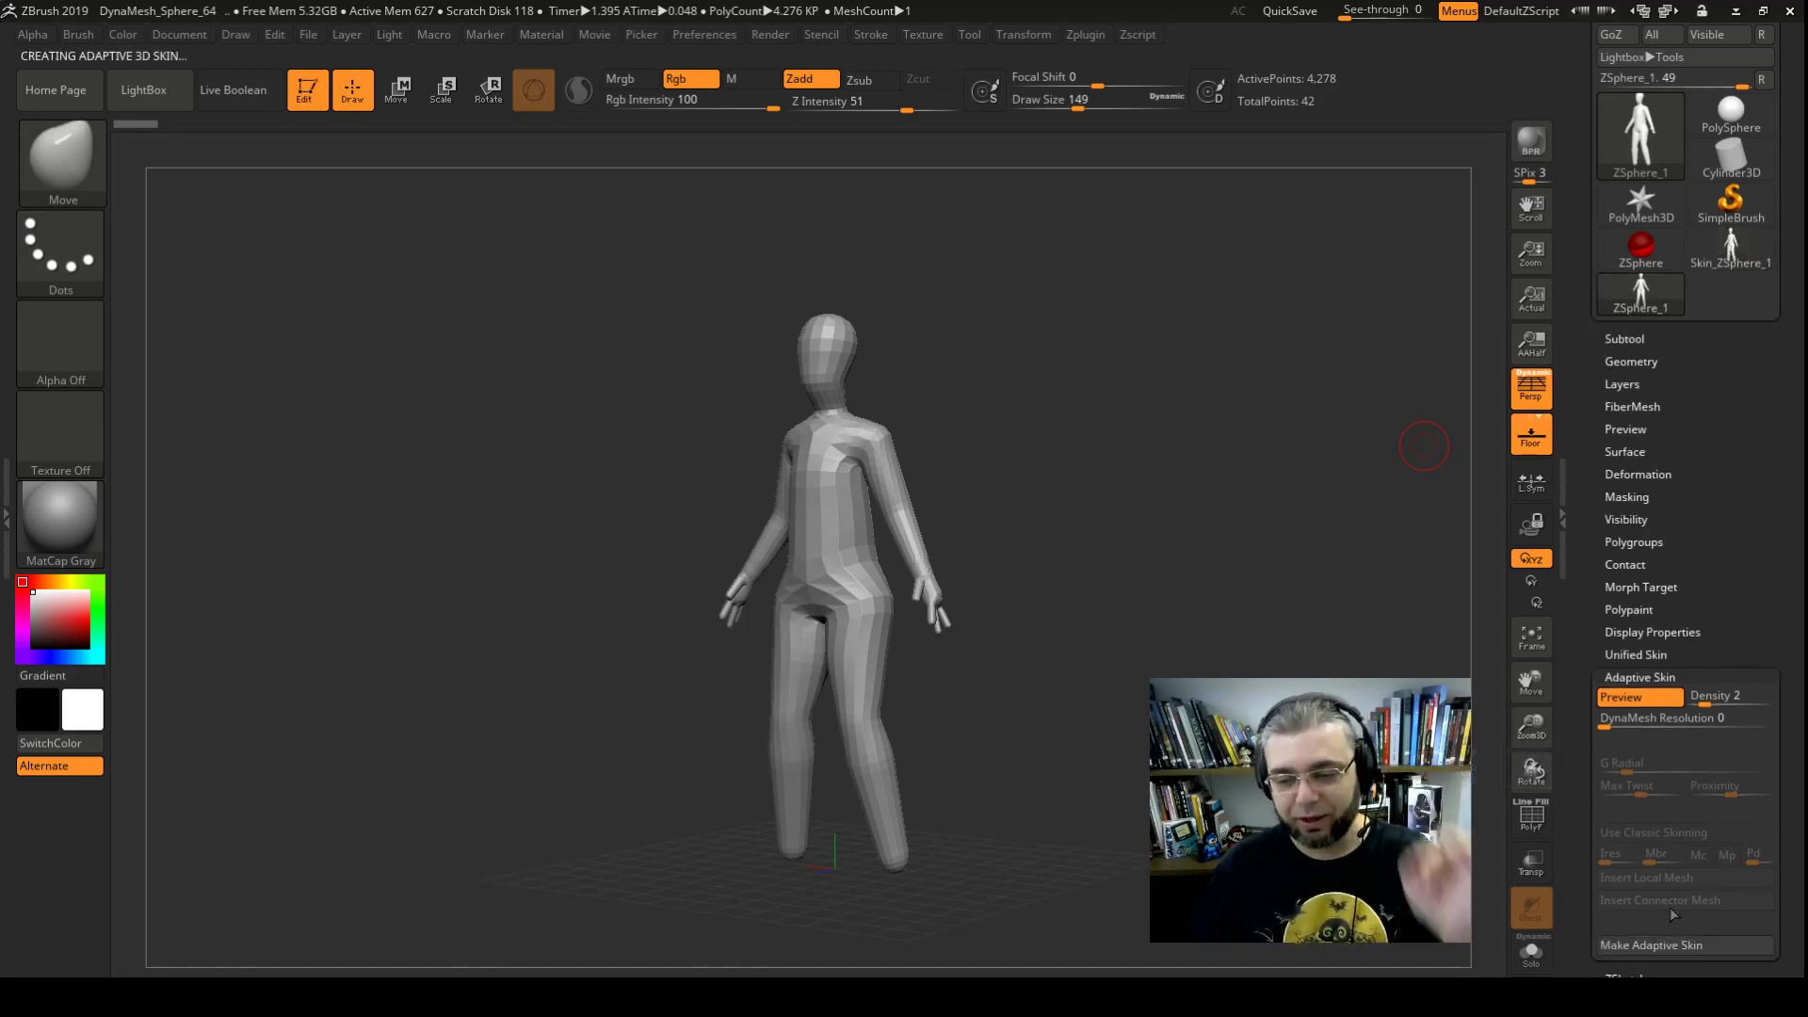
scroll(1733, 574, "down", 5)
left_click(1735, 475)
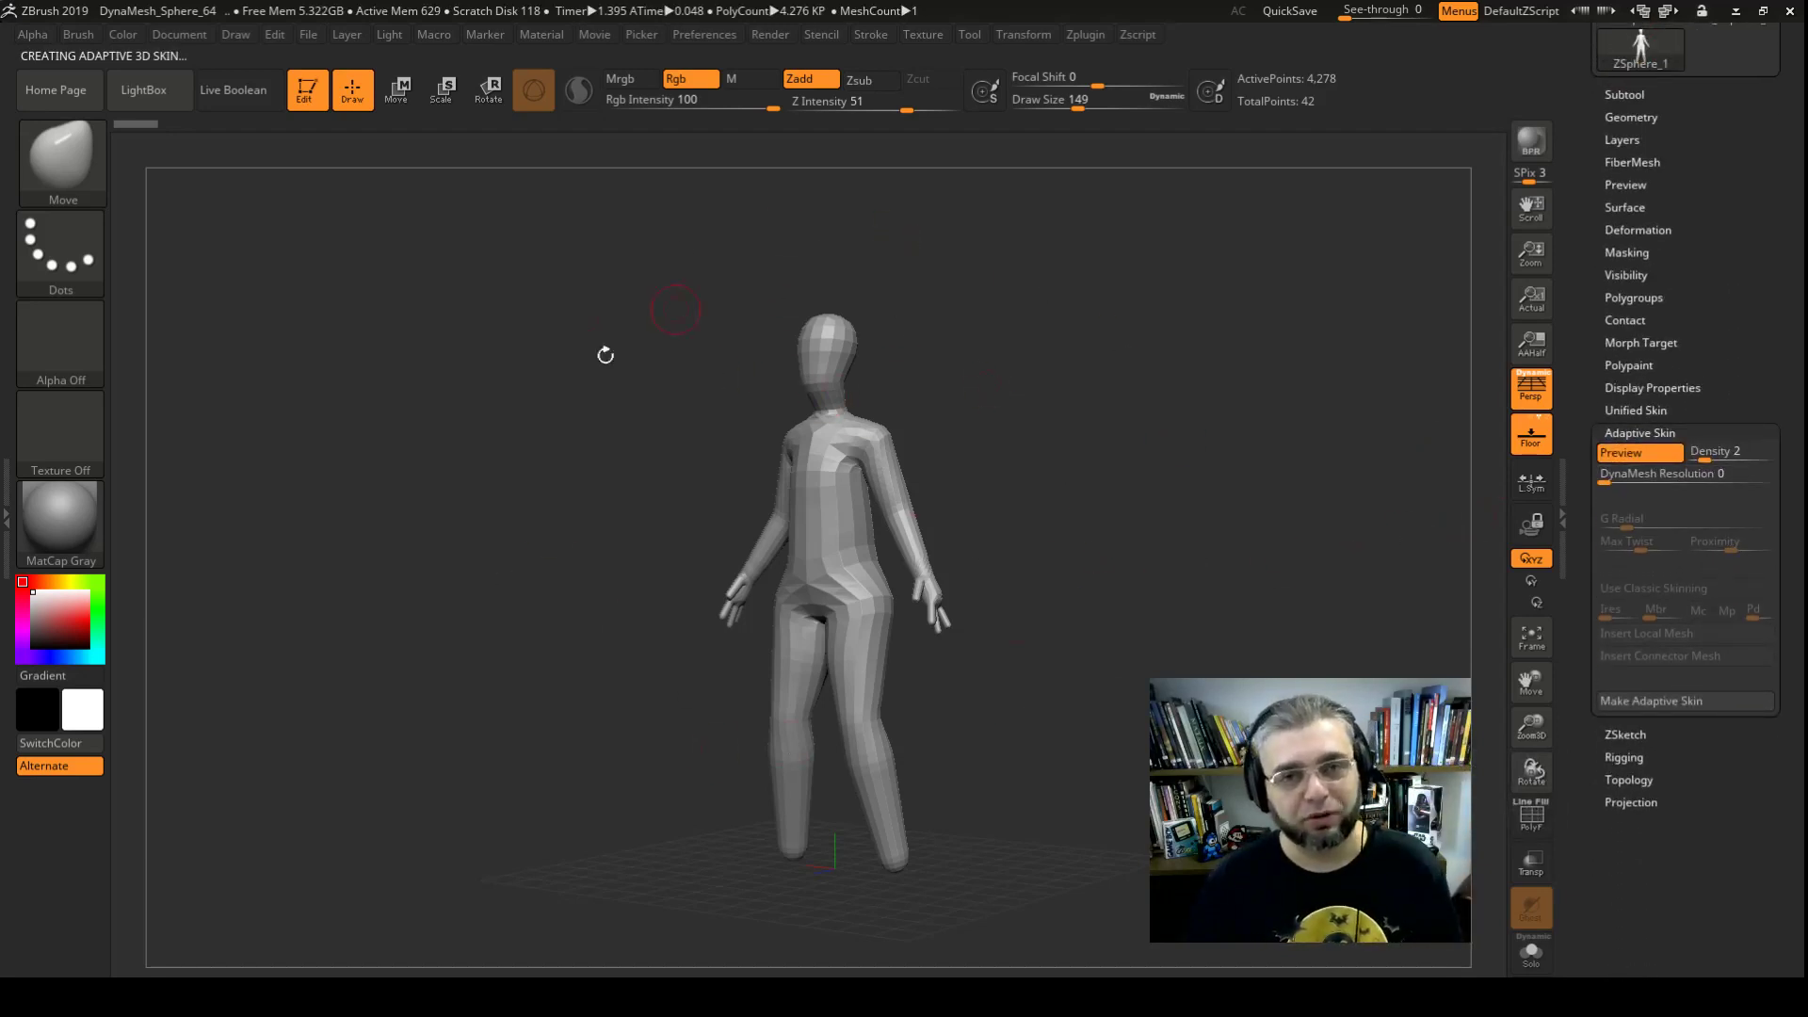
left_click(1636, 454)
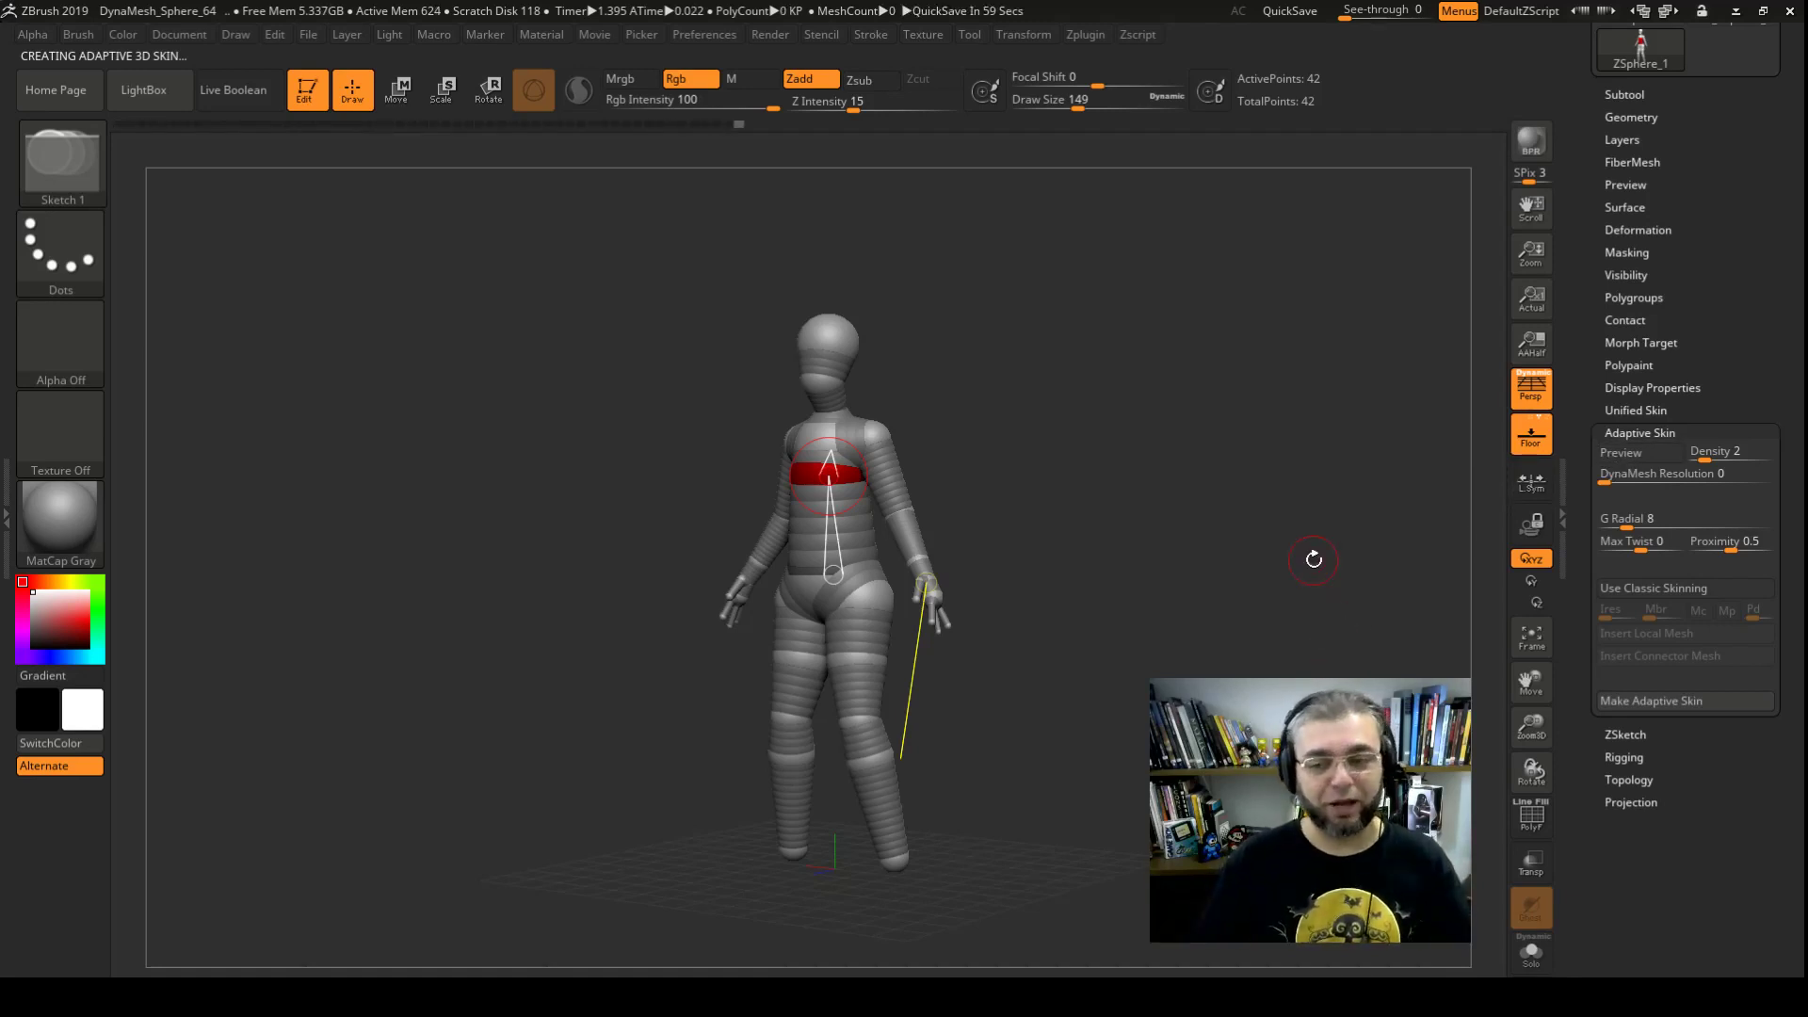
left_click(1624, 458)
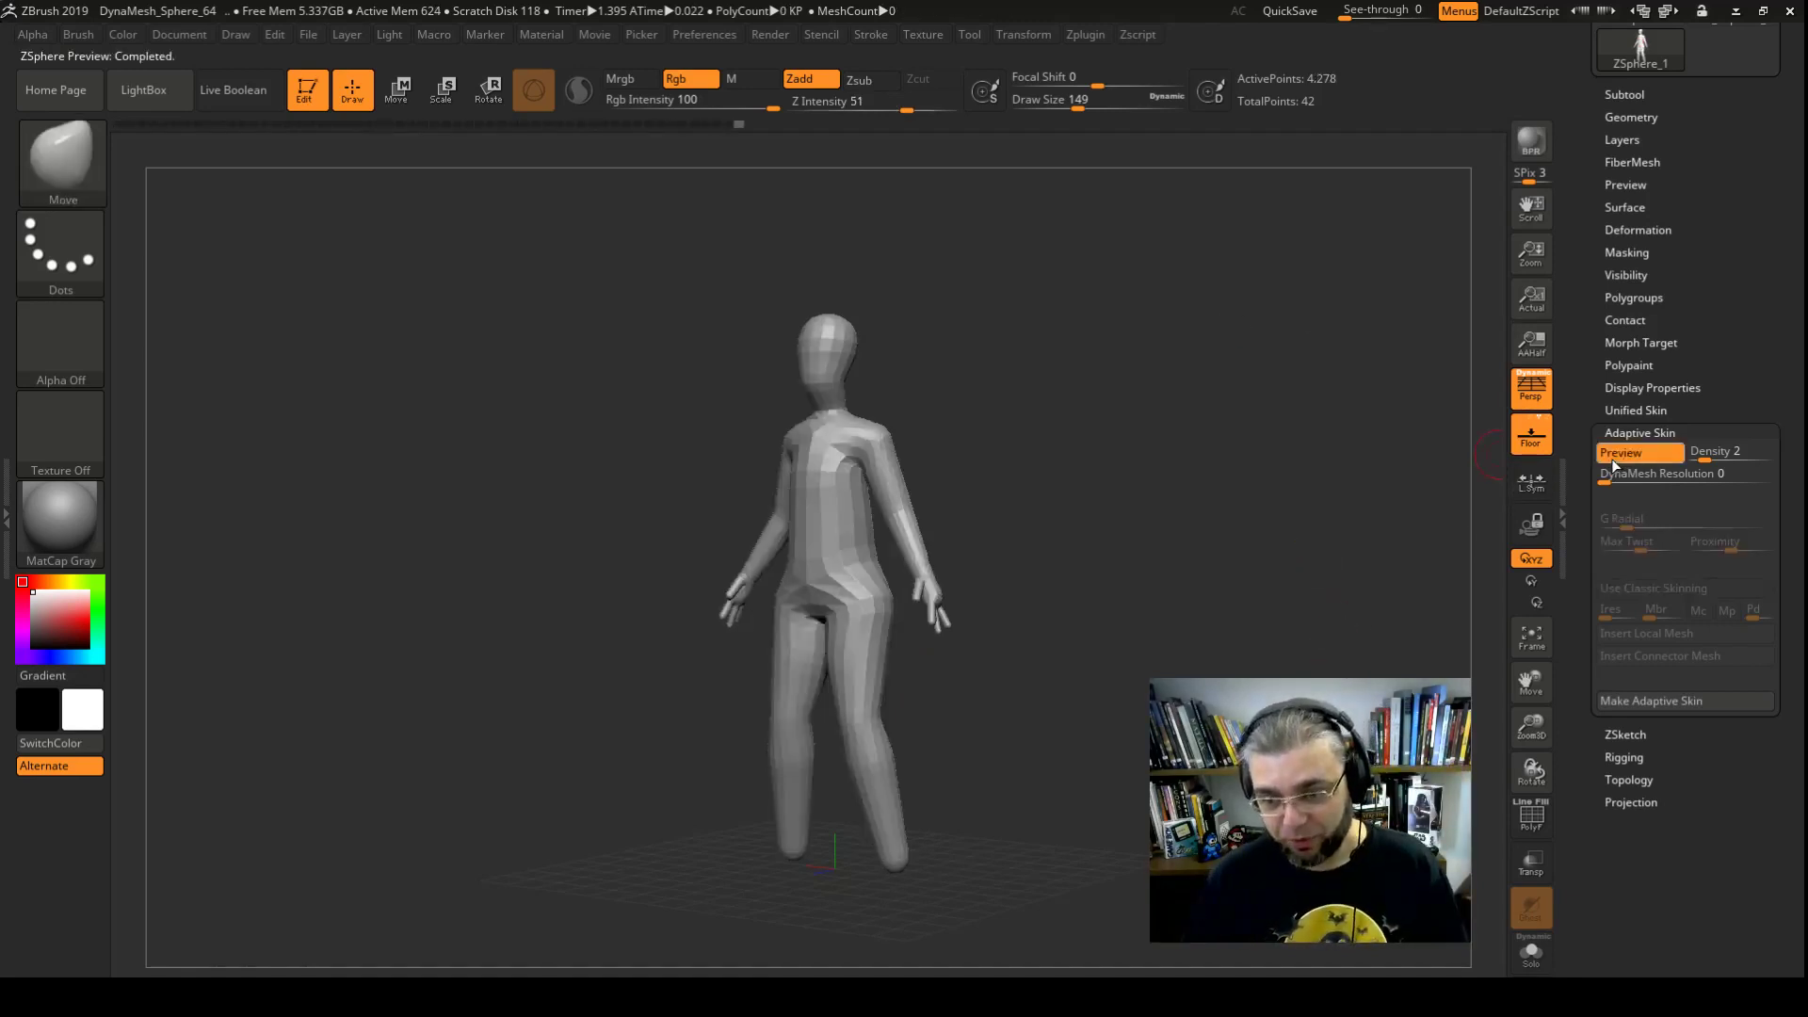
Create Skin_ZSphere_2, then show the ZSphere chain from the front with preview off.
left_click(1666, 700)
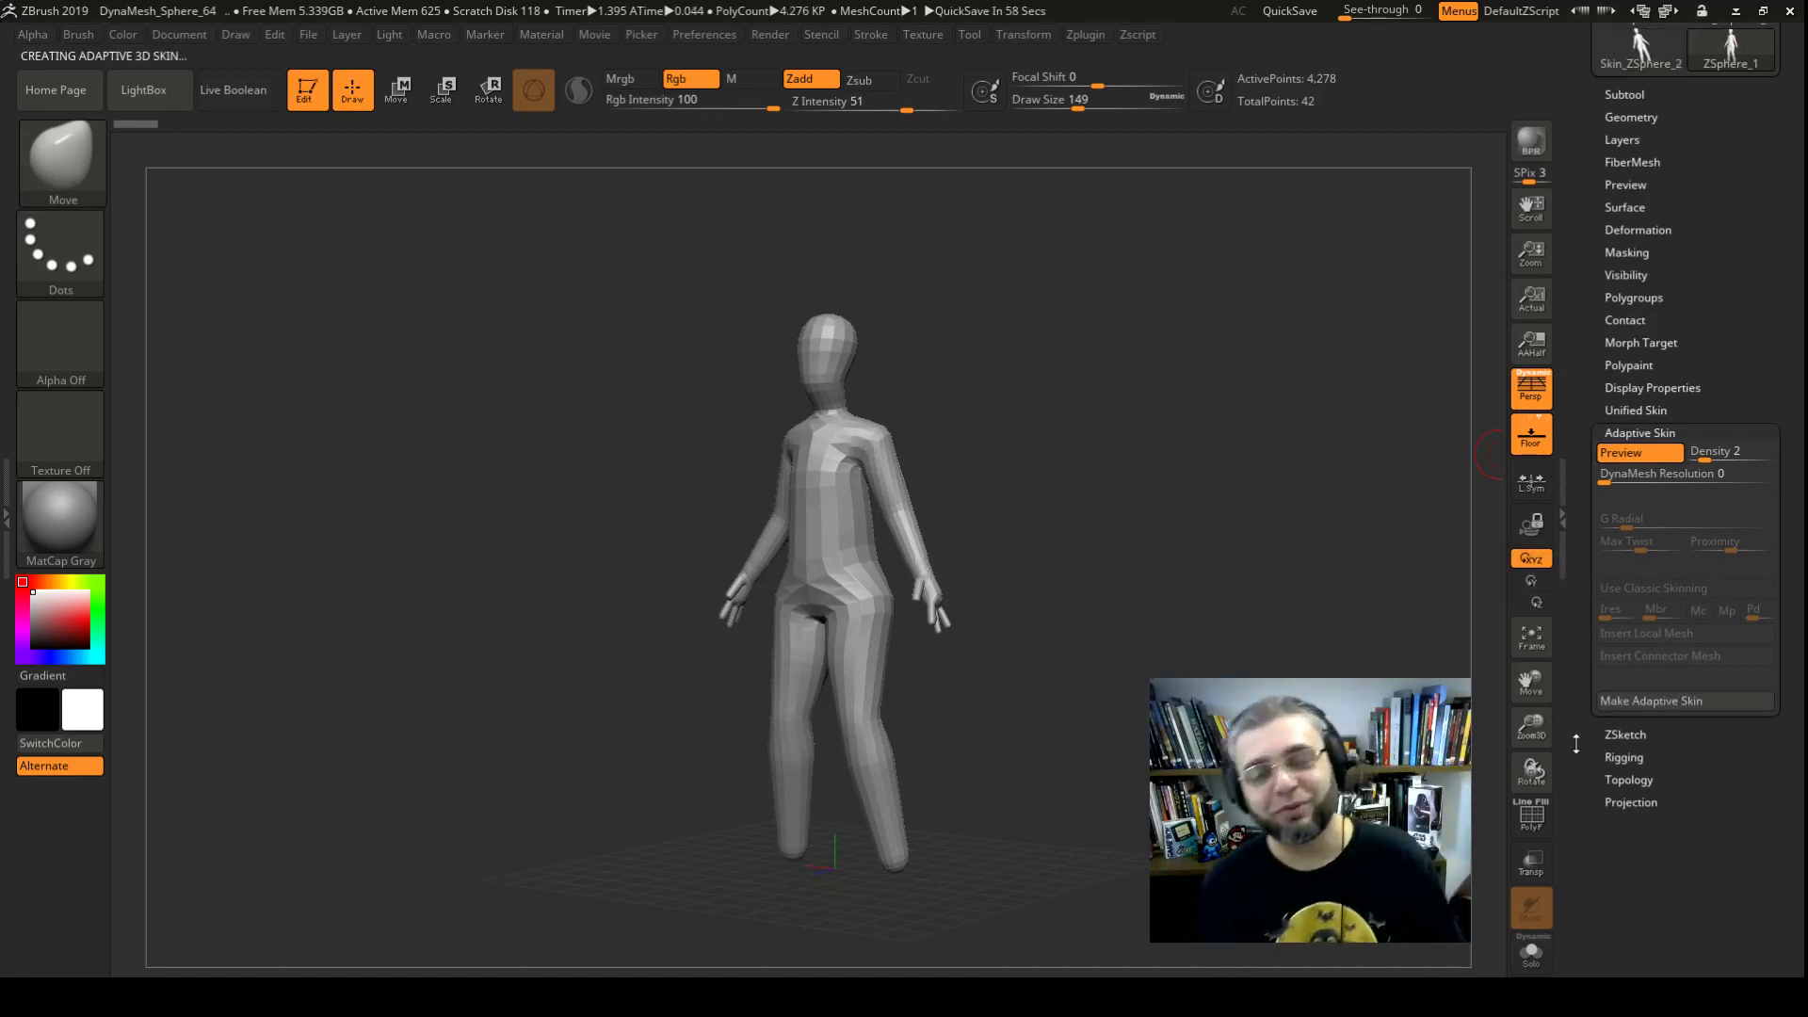
left_click(1619, 453)
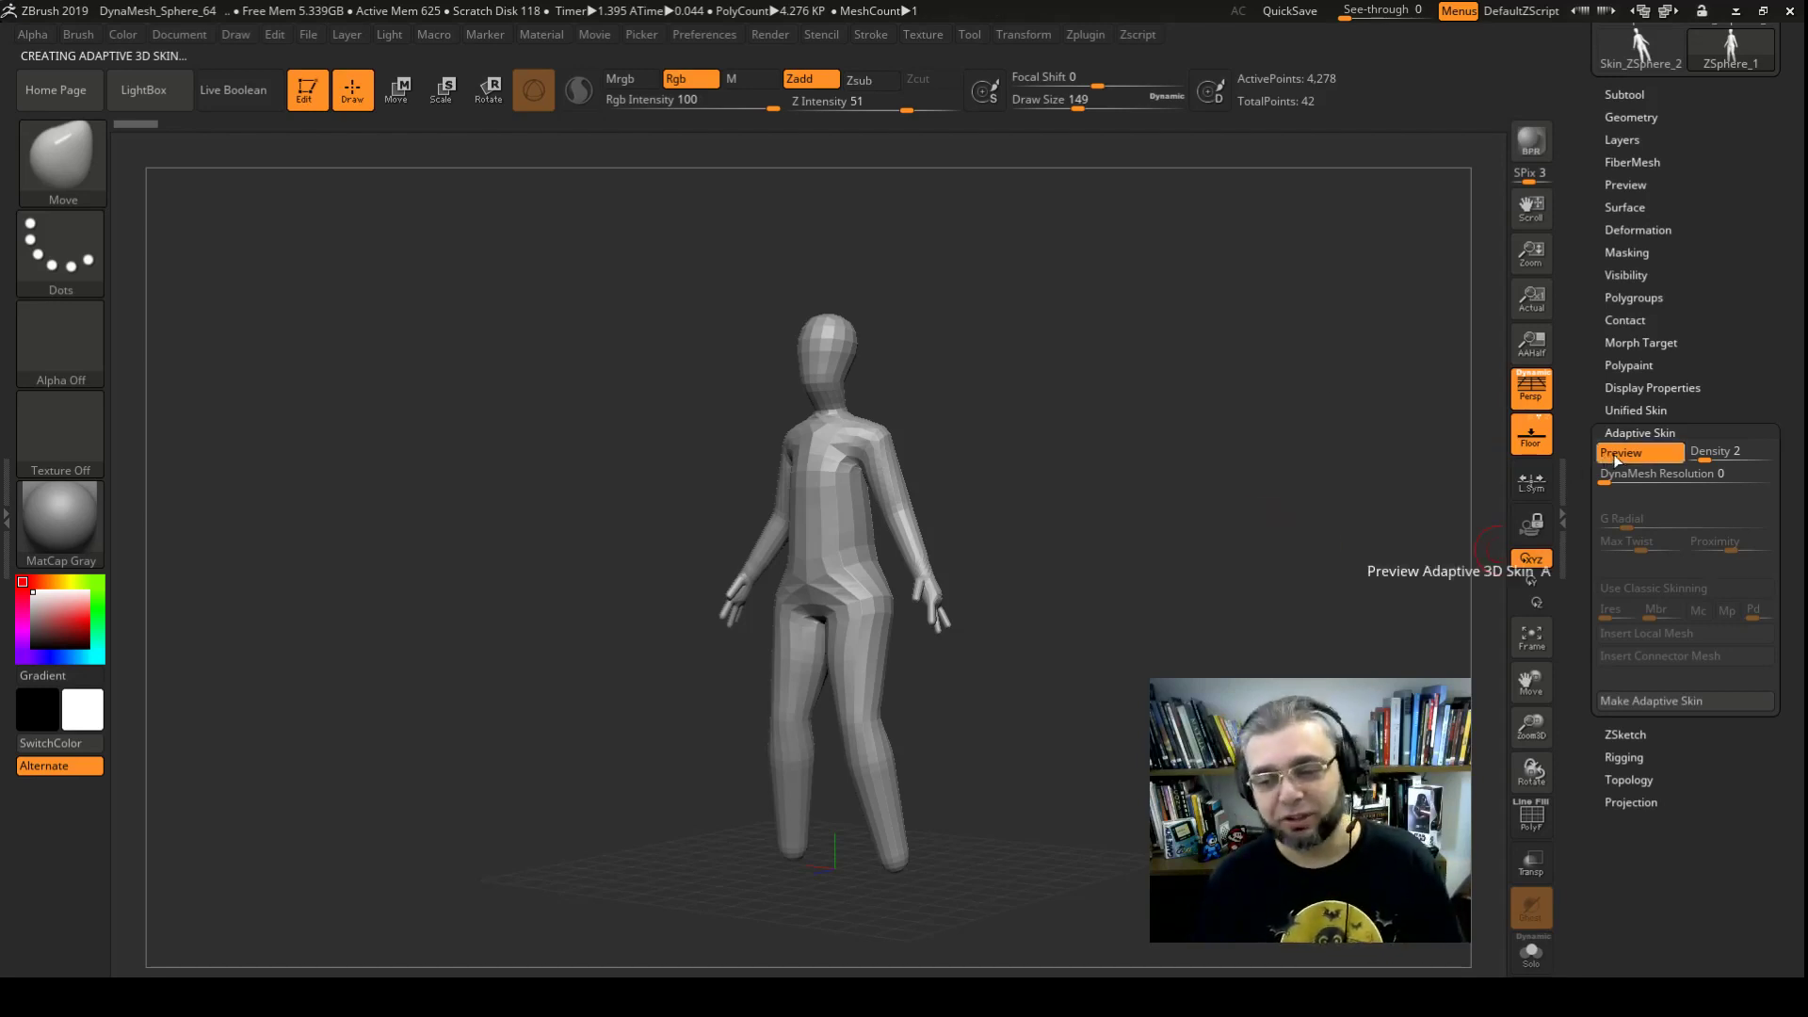
mouse_move(997, 509)
left_mouse_down()
mouse_move(1012, 496)
mouse_move(1005, 530)
mouse_move(900, 571)
left_mouse_up()
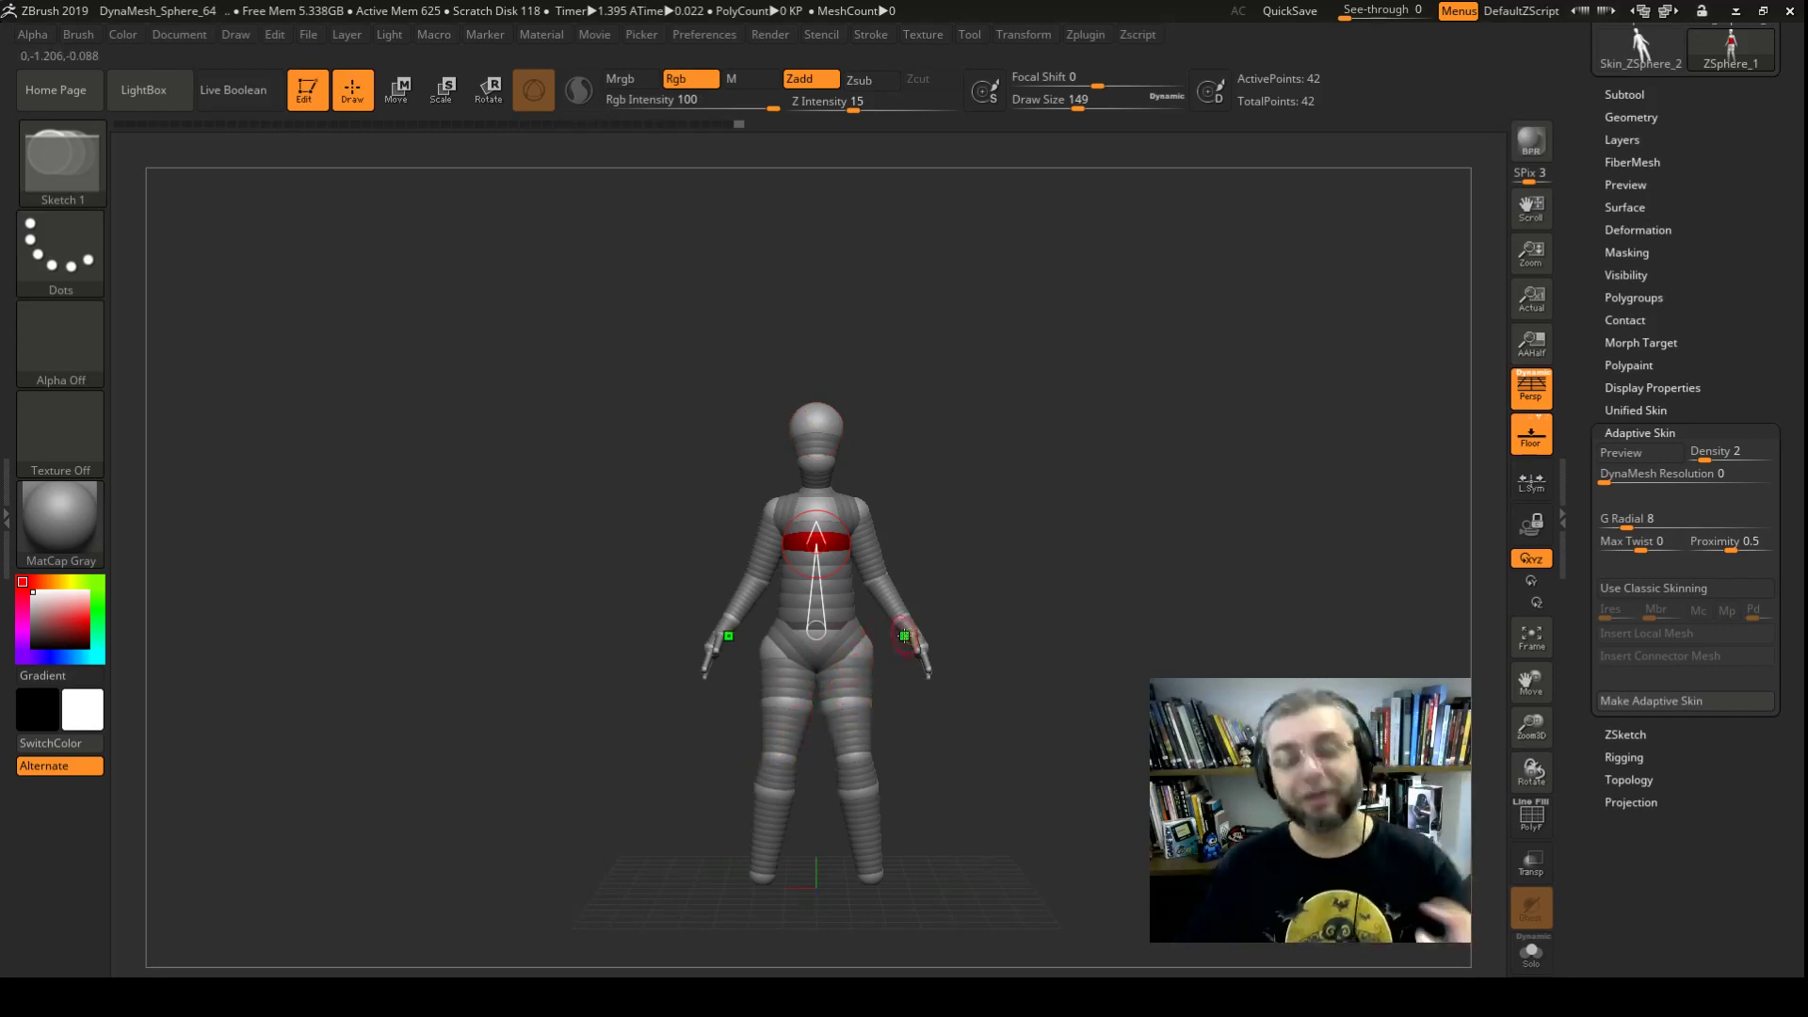
left_click(1669, 708)
Load Helix3D from the tool picker as the current tool.
scroll(1682, 377, "up", 5)
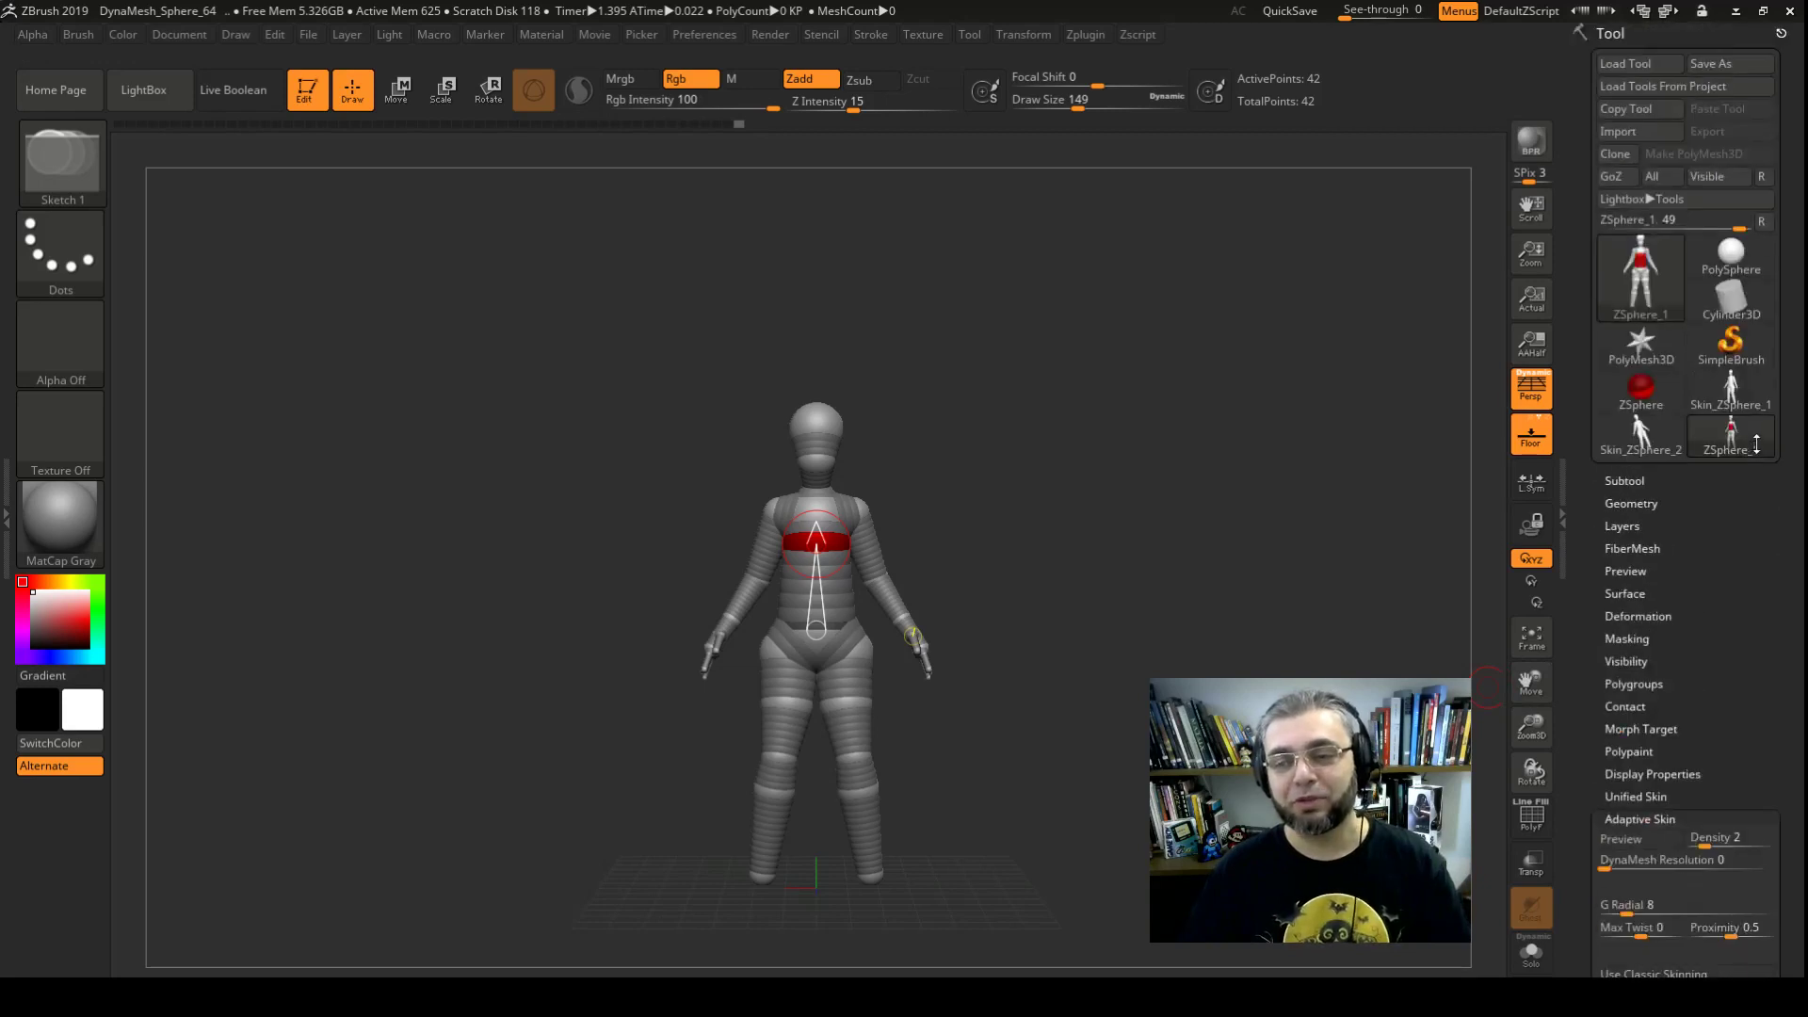
left_click(1646, 274)
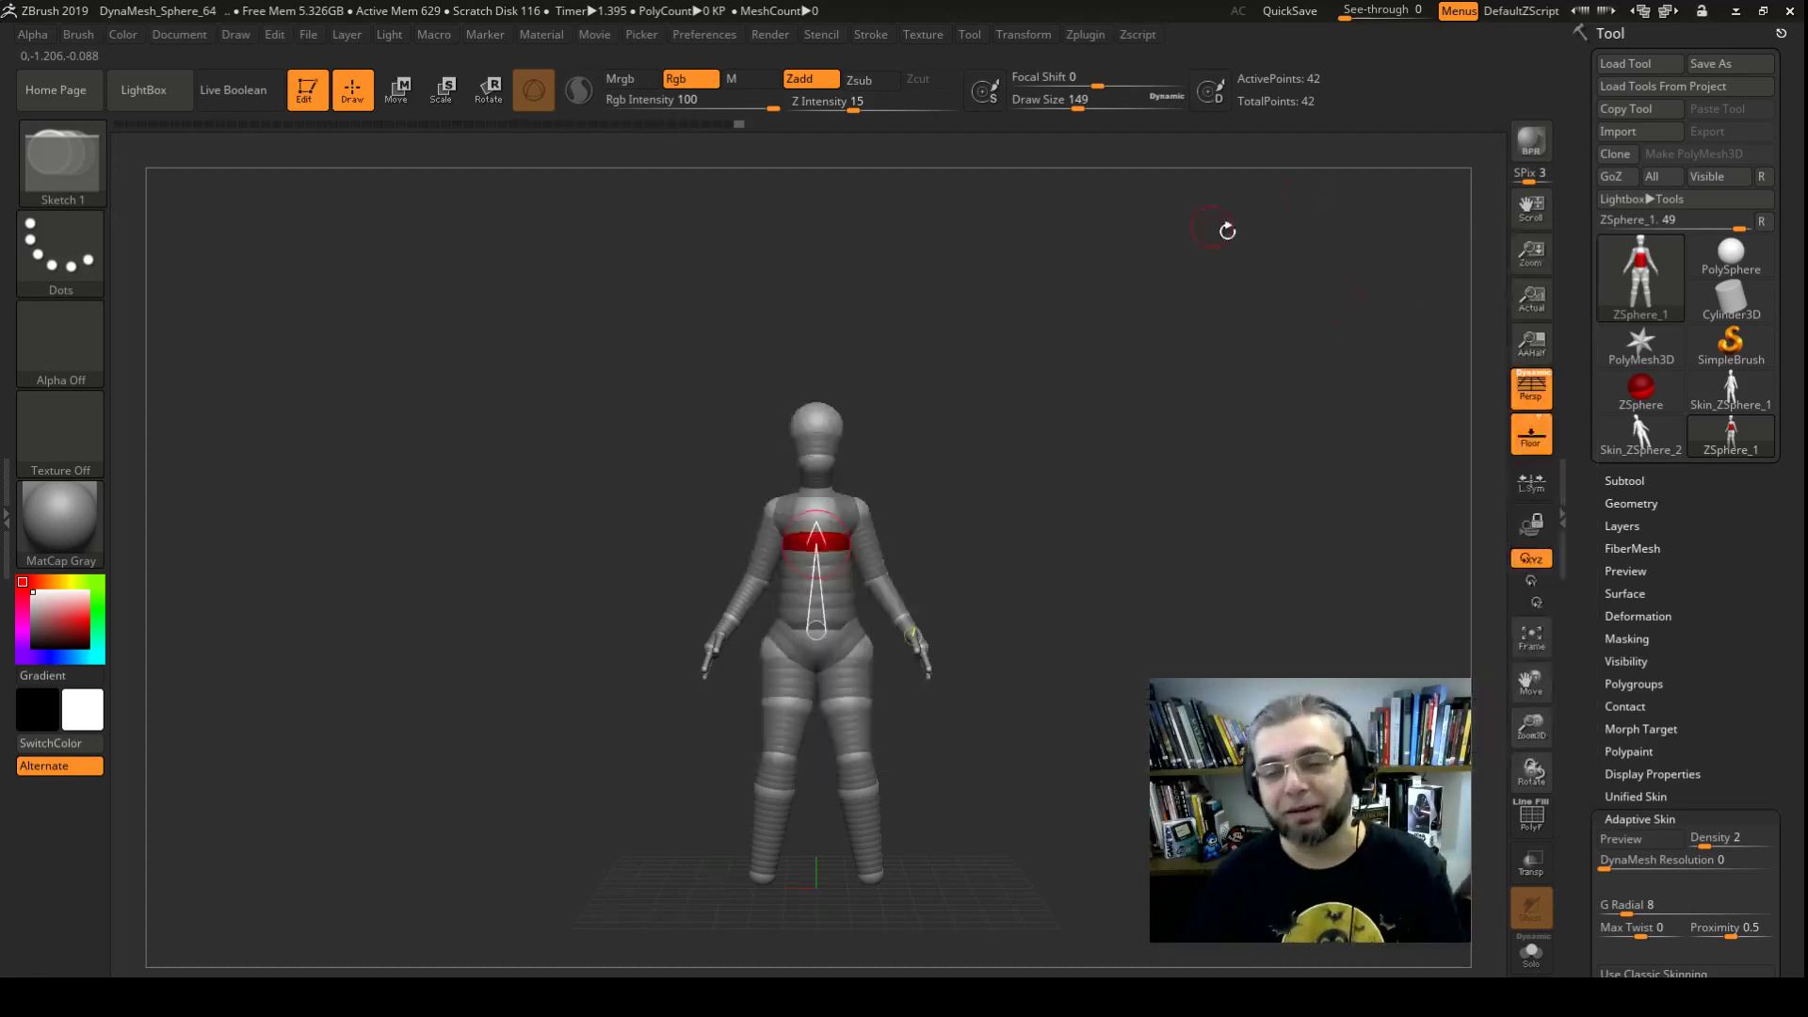
left_click(1641, 274)
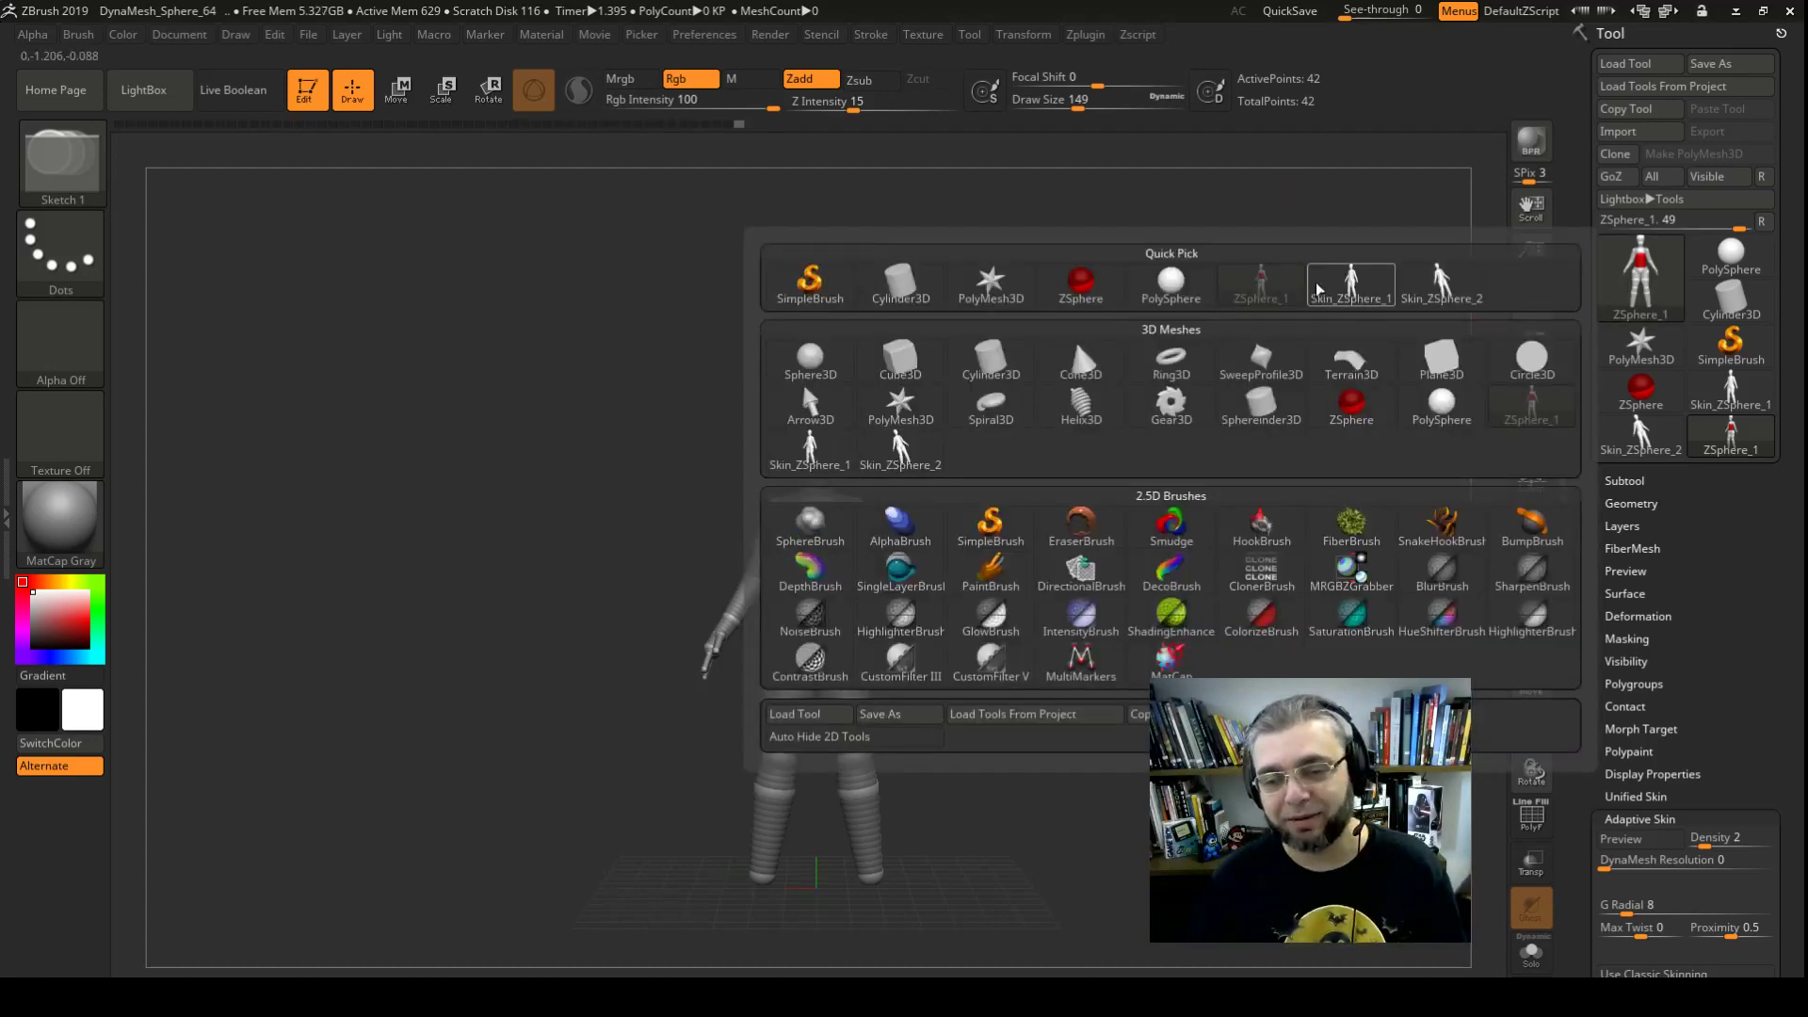
left_click(1636, 287)
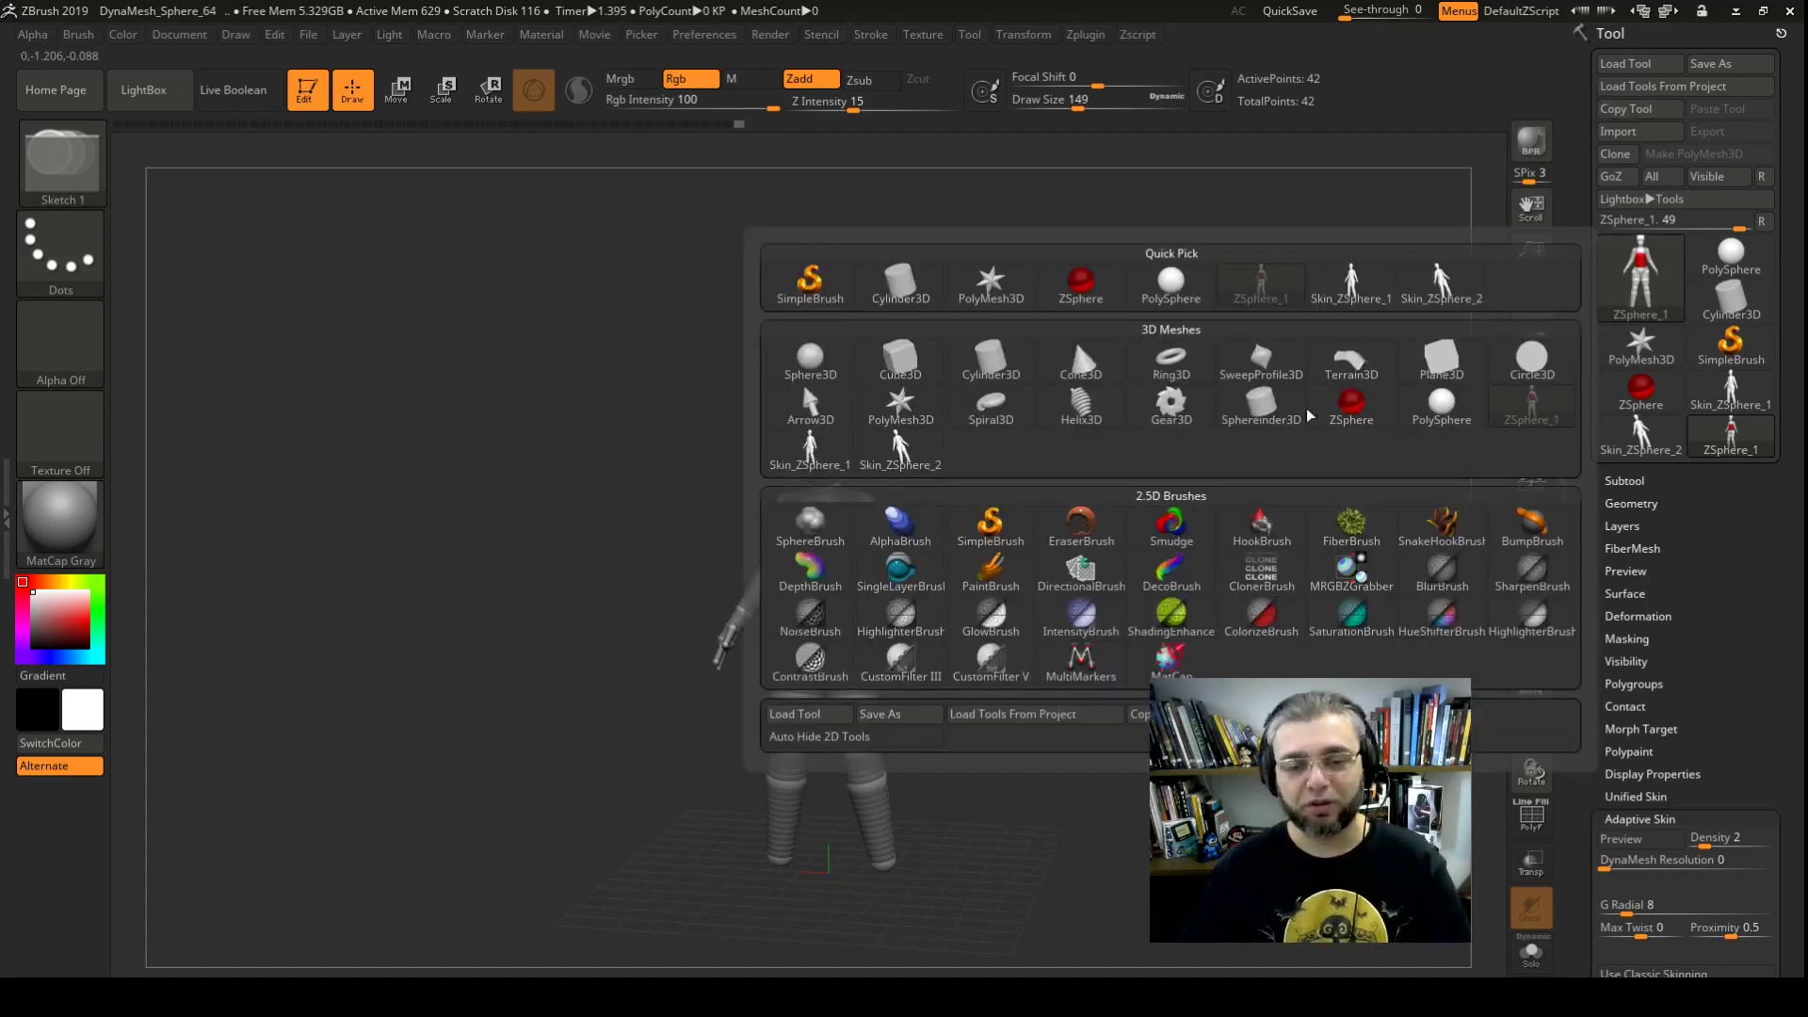
left_click(1083, 407)
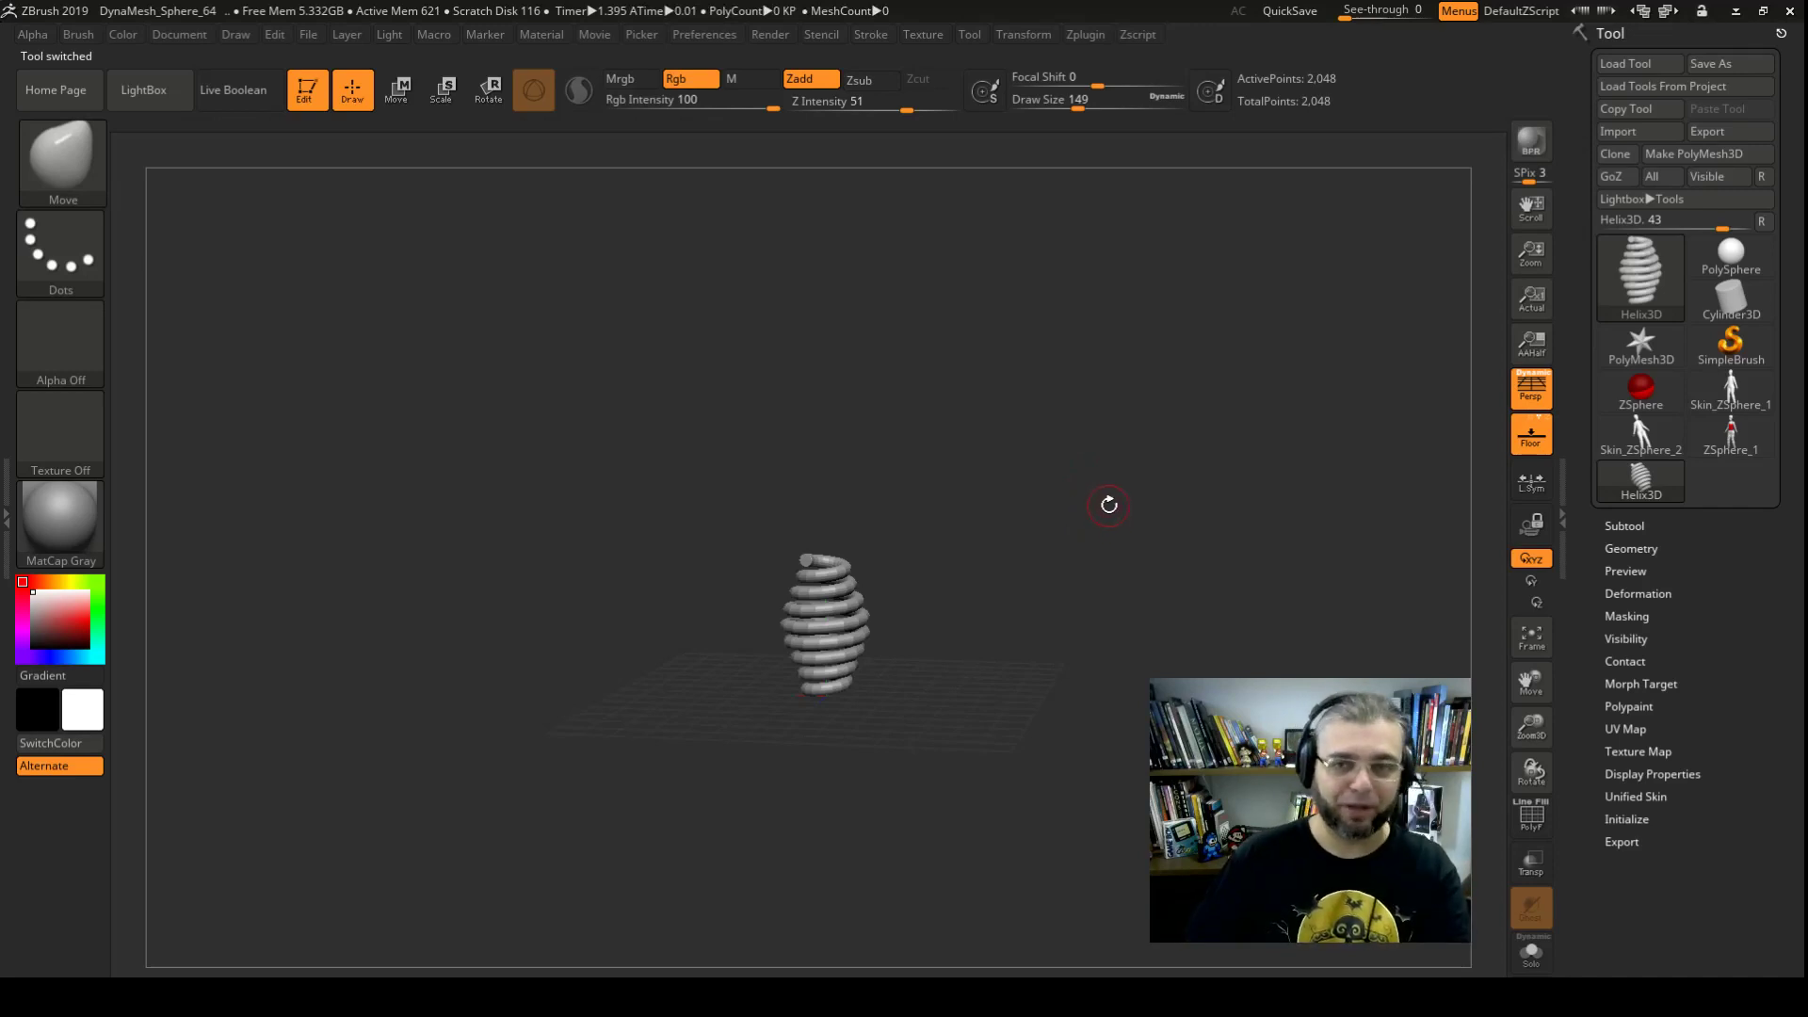
Load Cube3D, then make Skin_ZSphere_1 the active tool.
left_click(1641, 278)
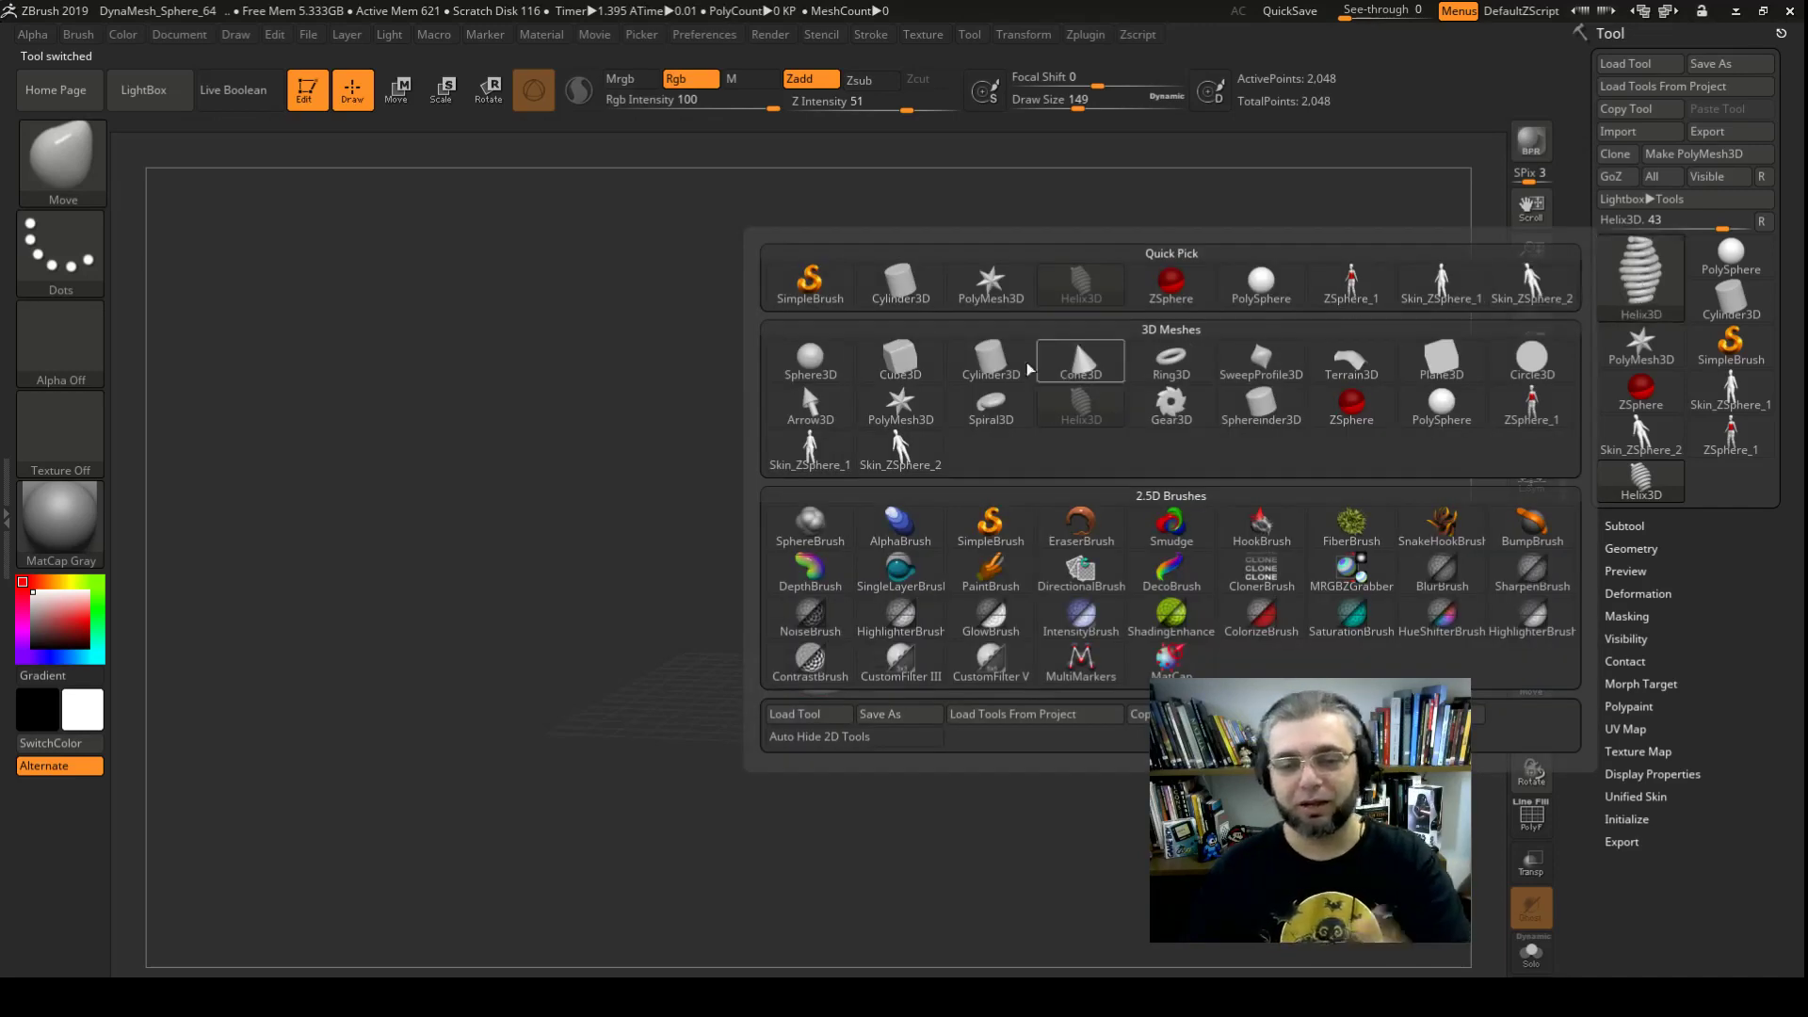
left_click(911, 365)
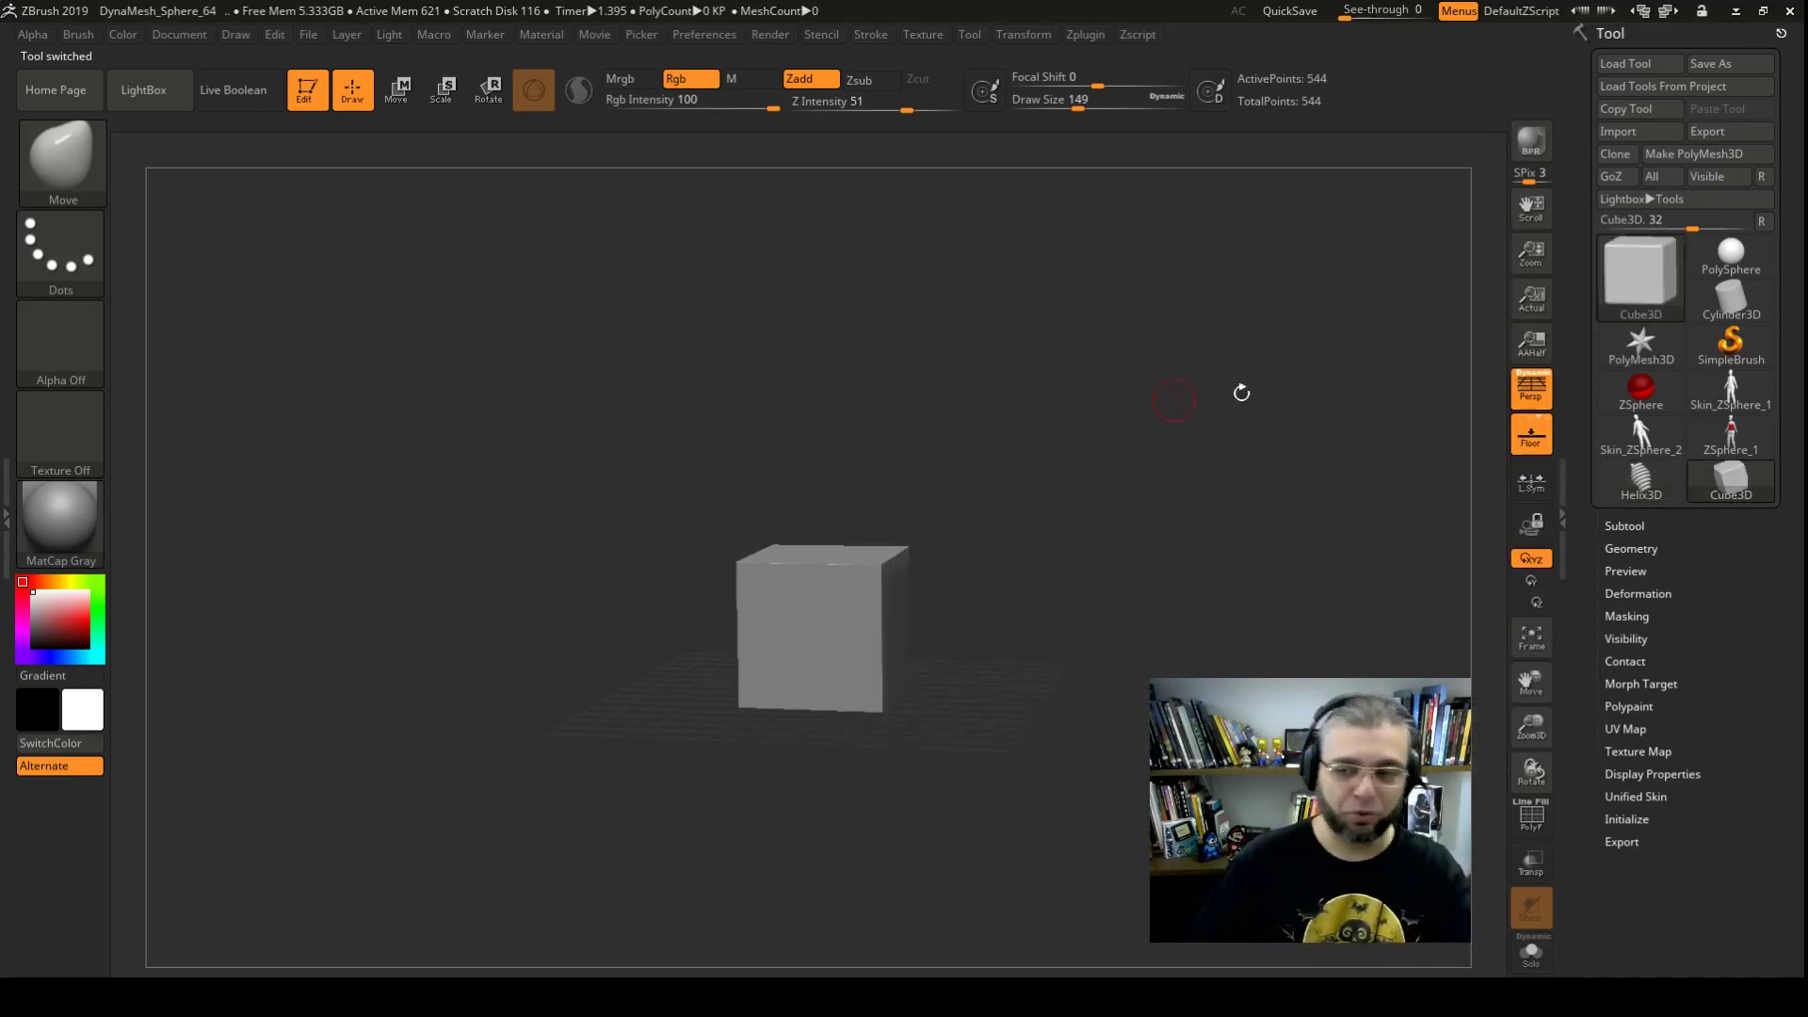
left_click(1641, 290)
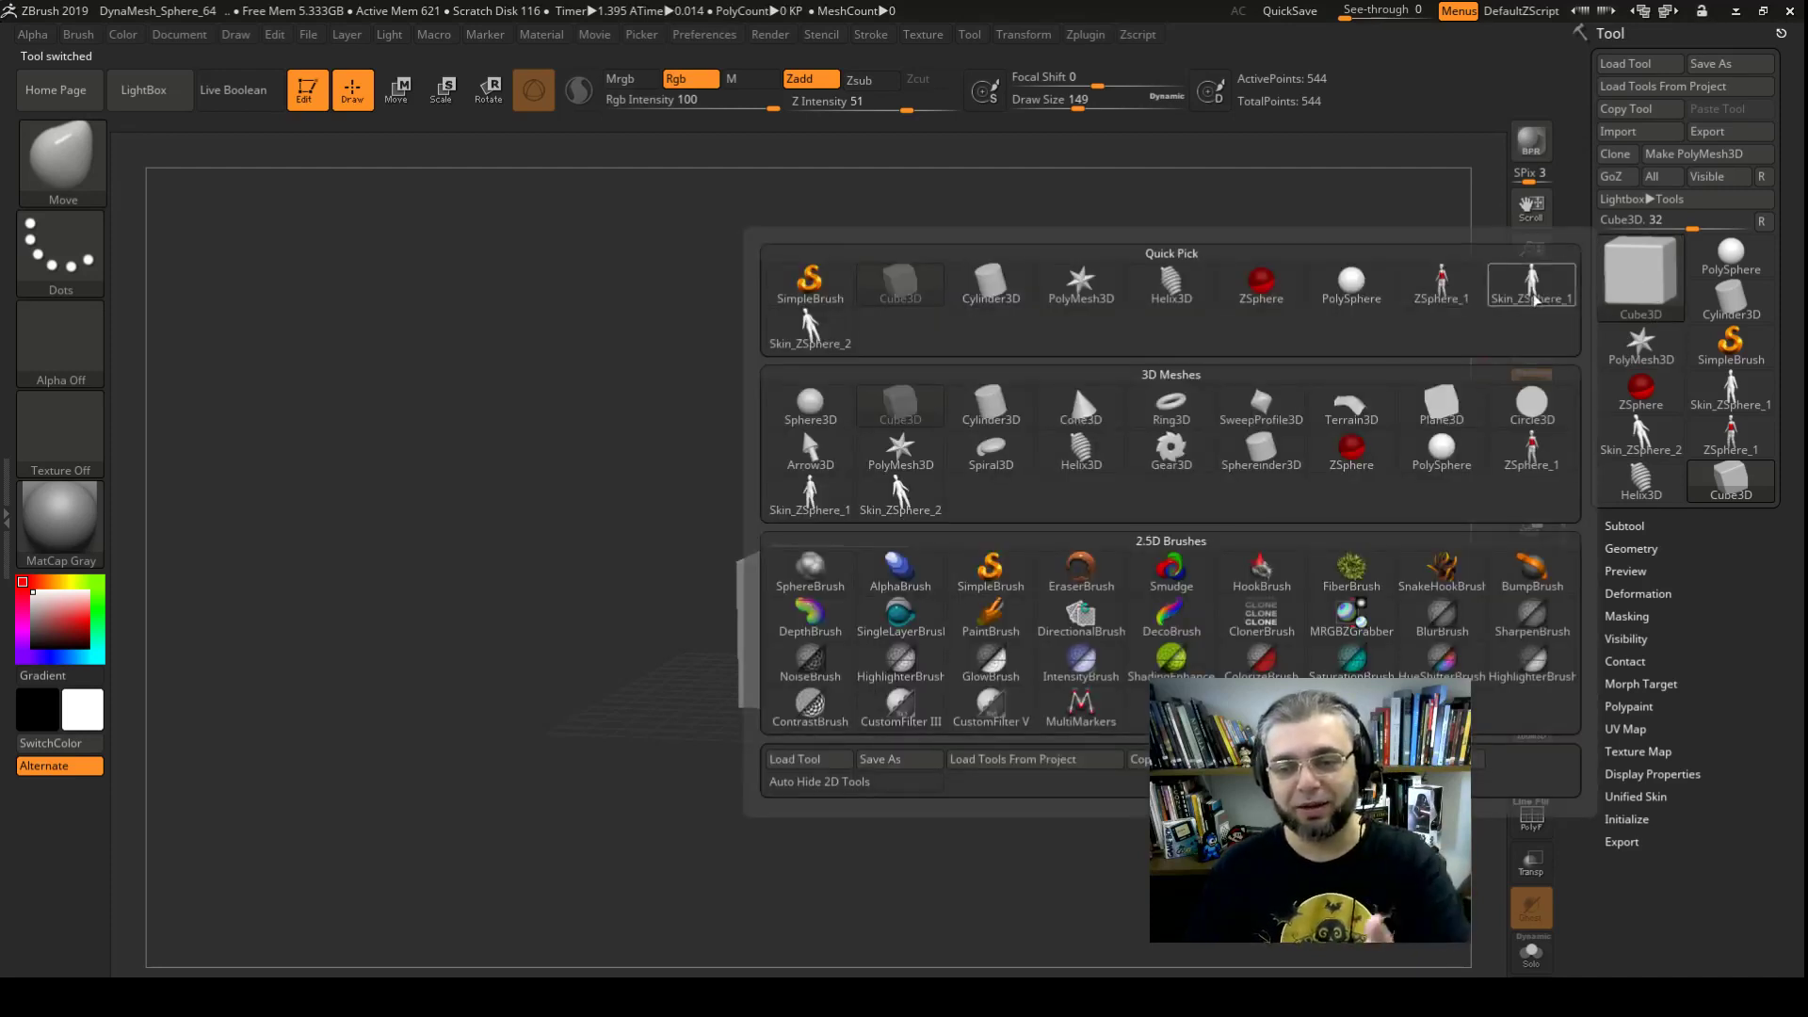
mouse_move(1531, 287)
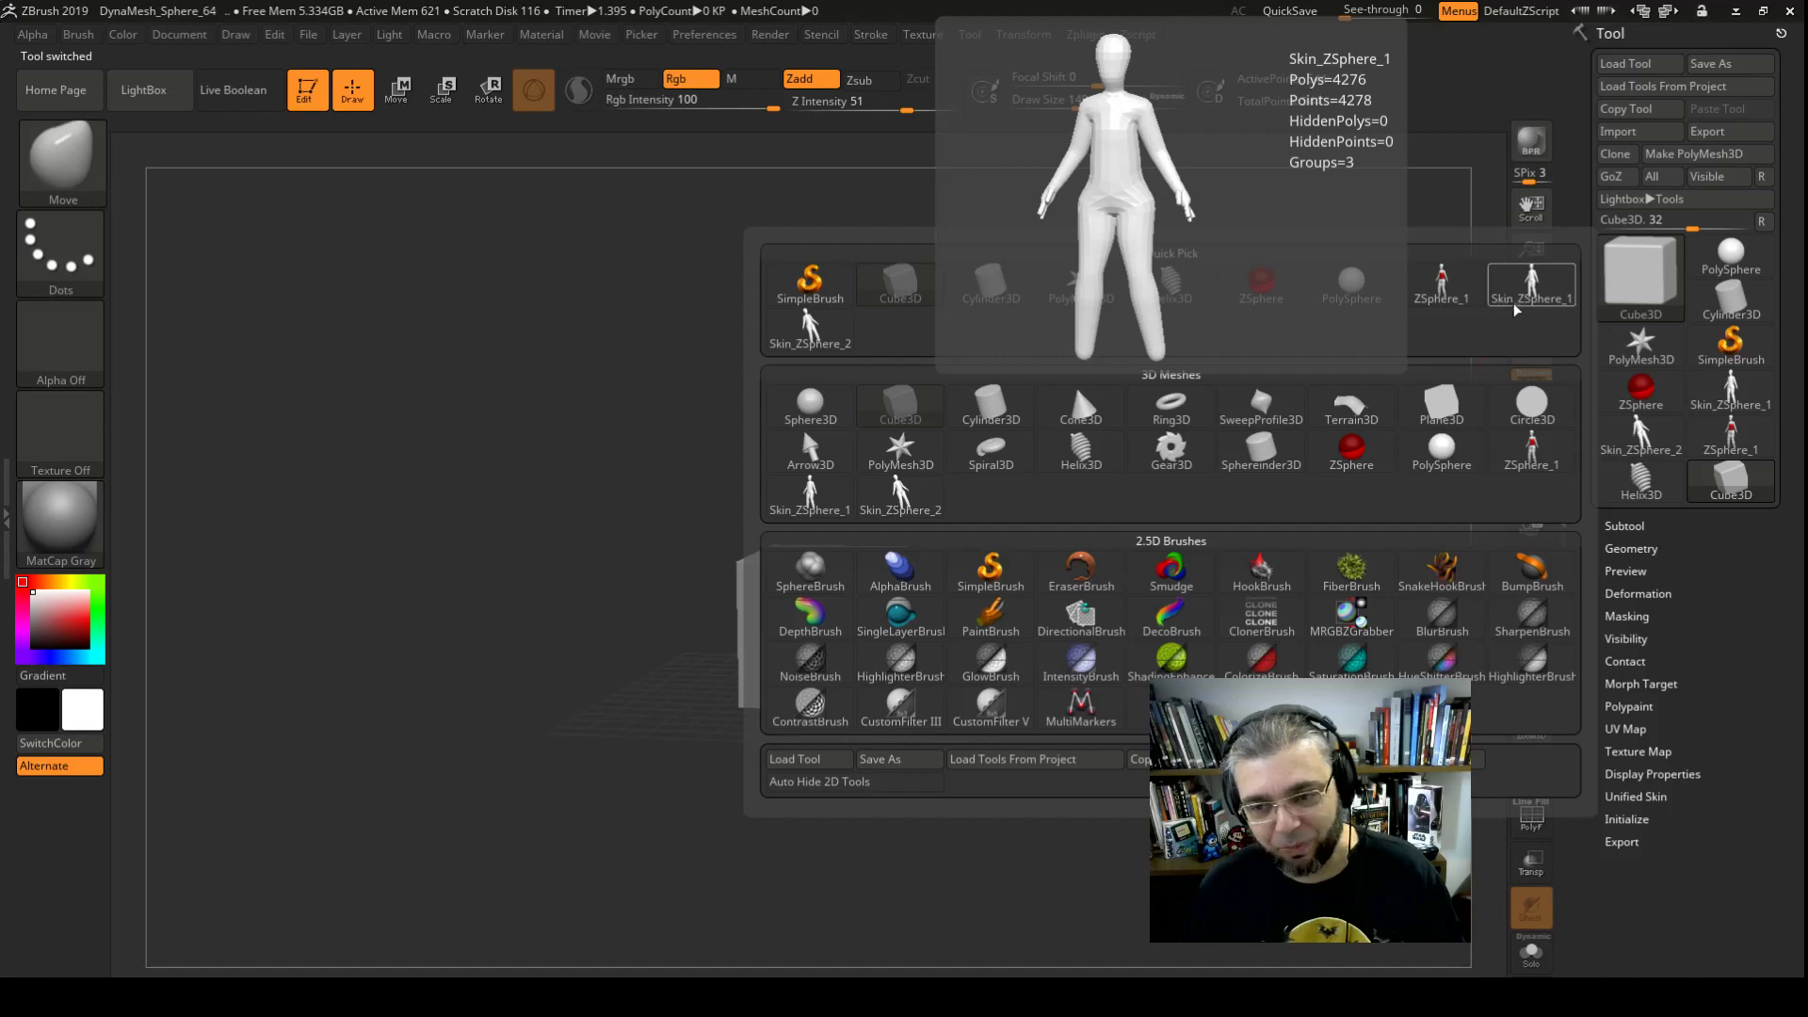
left_click(1509, 299)
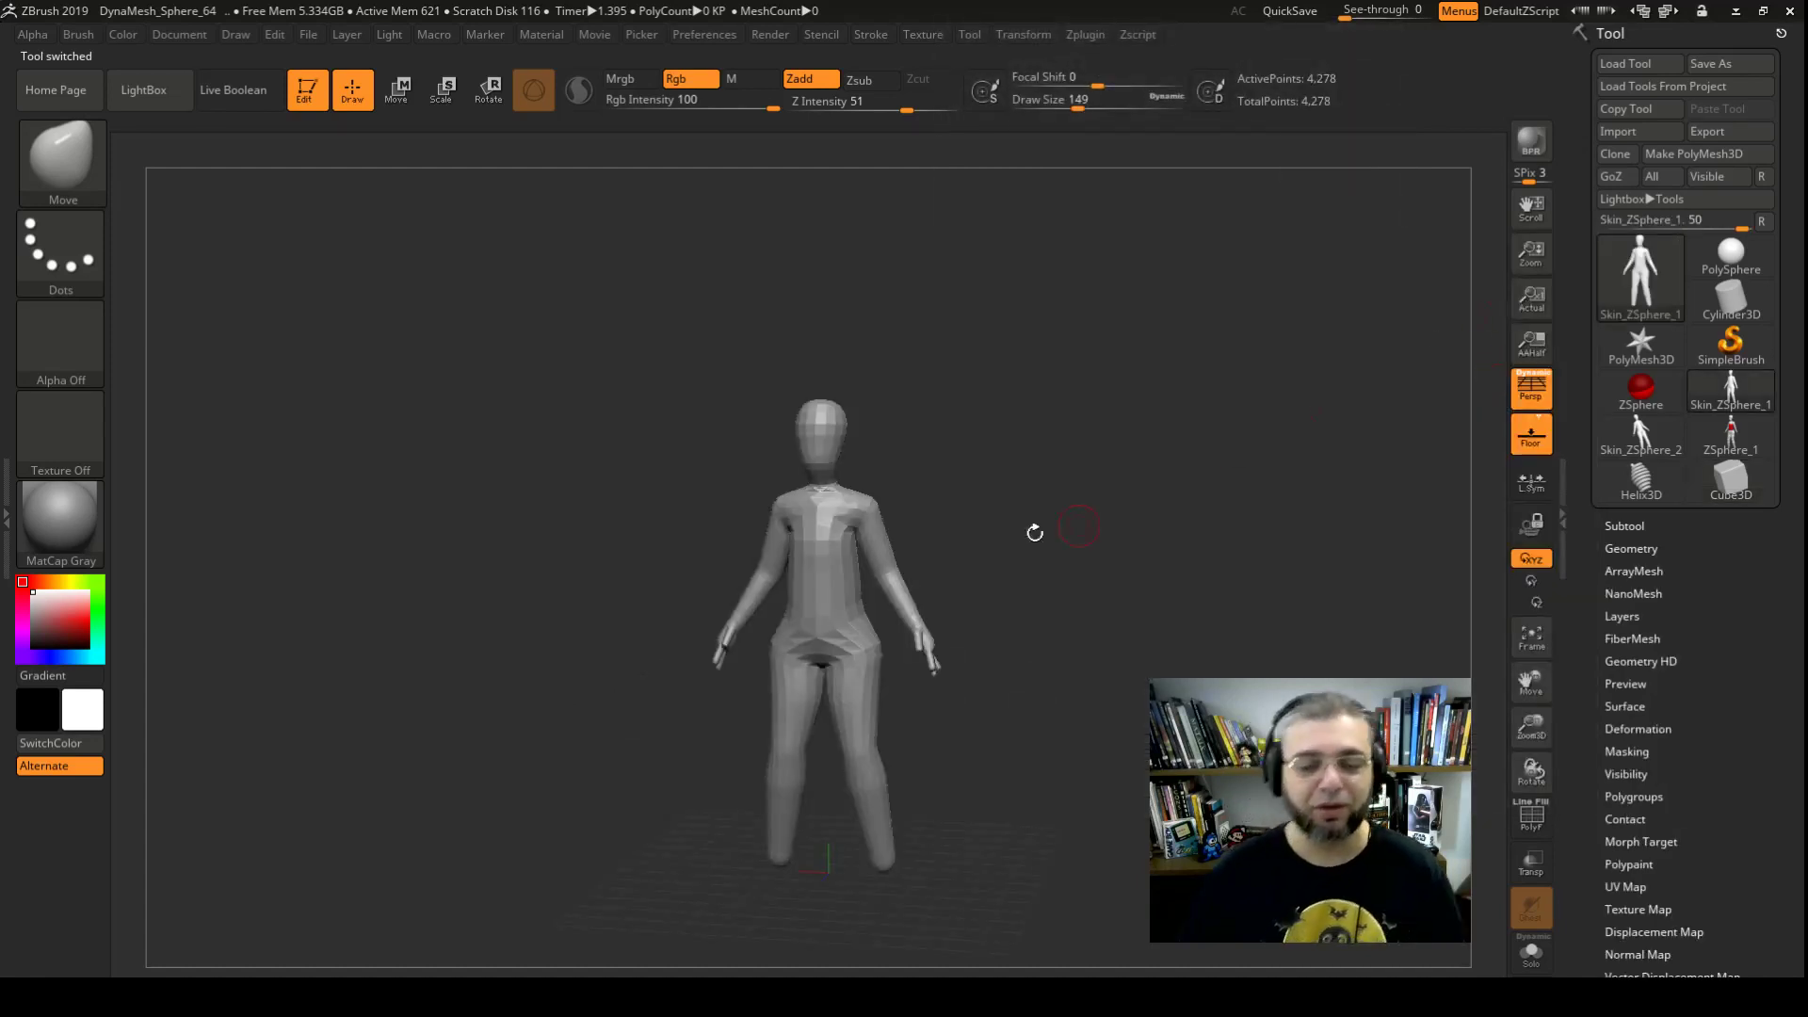
Reselect the ZSphere_1 source figure as the active tool from the tool picker.
scroll(1698, 619, "down", 3)
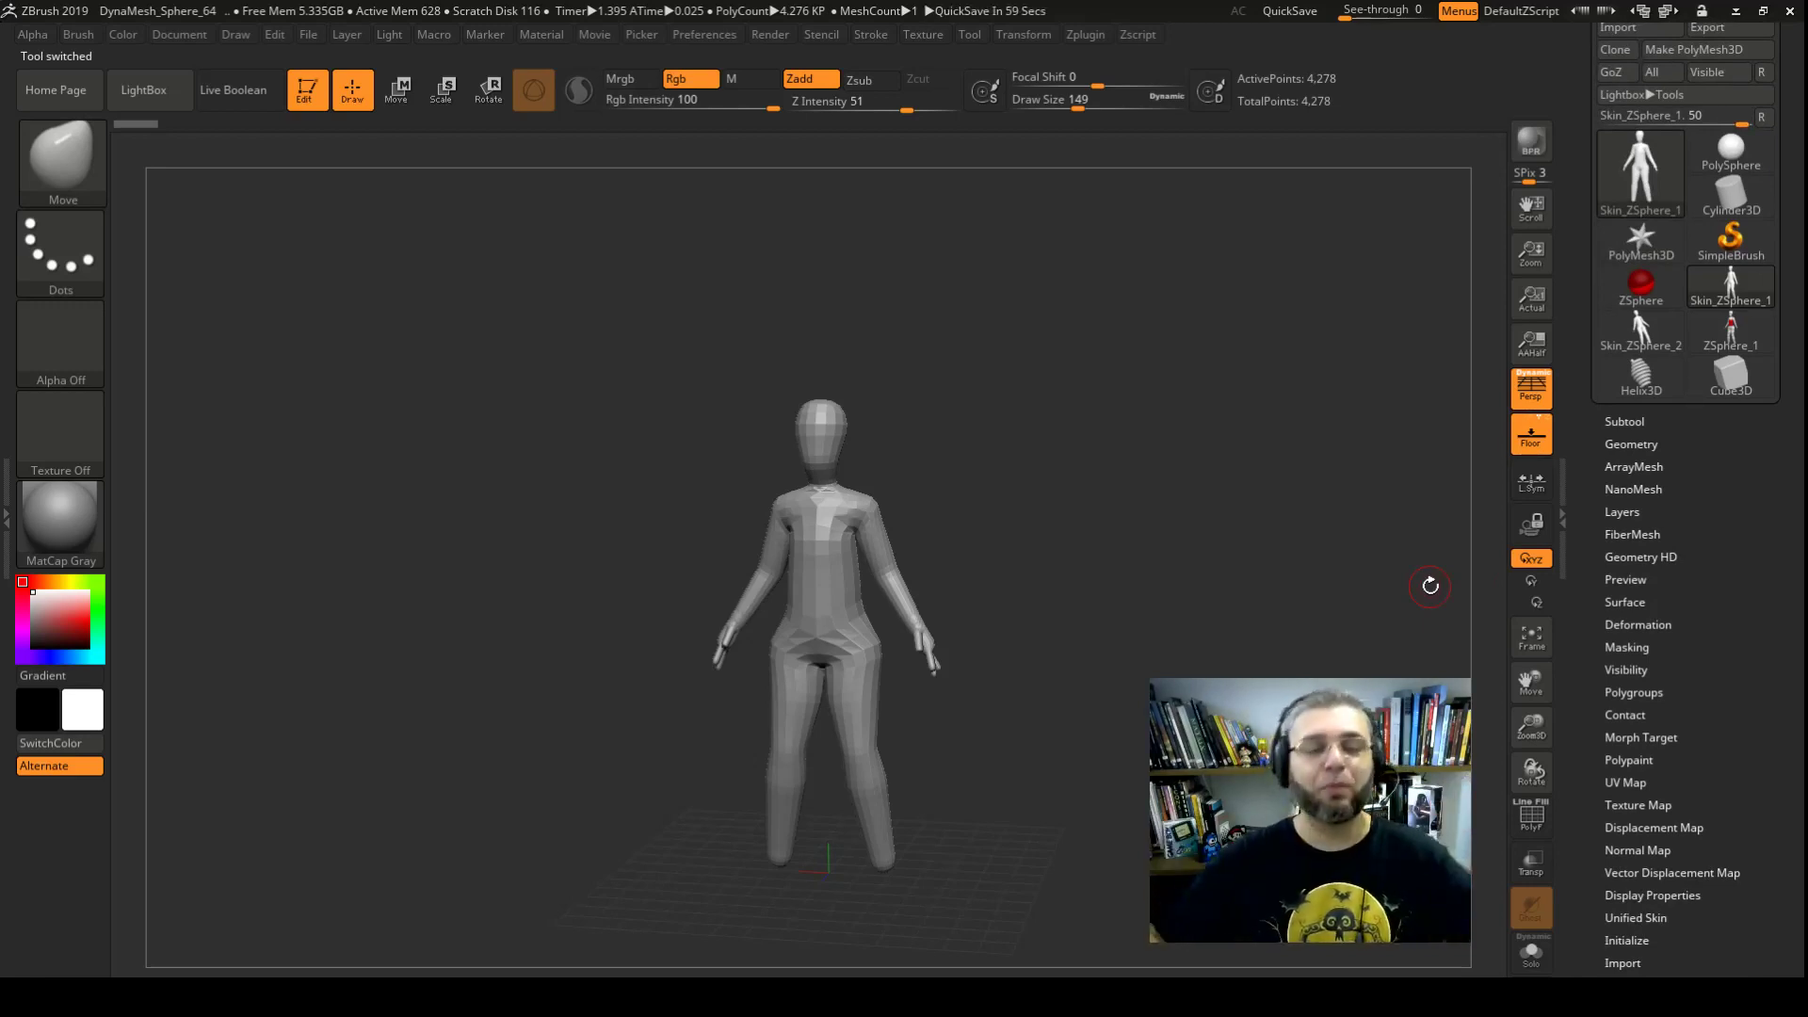
scroll(1665, 512, "down", 2)
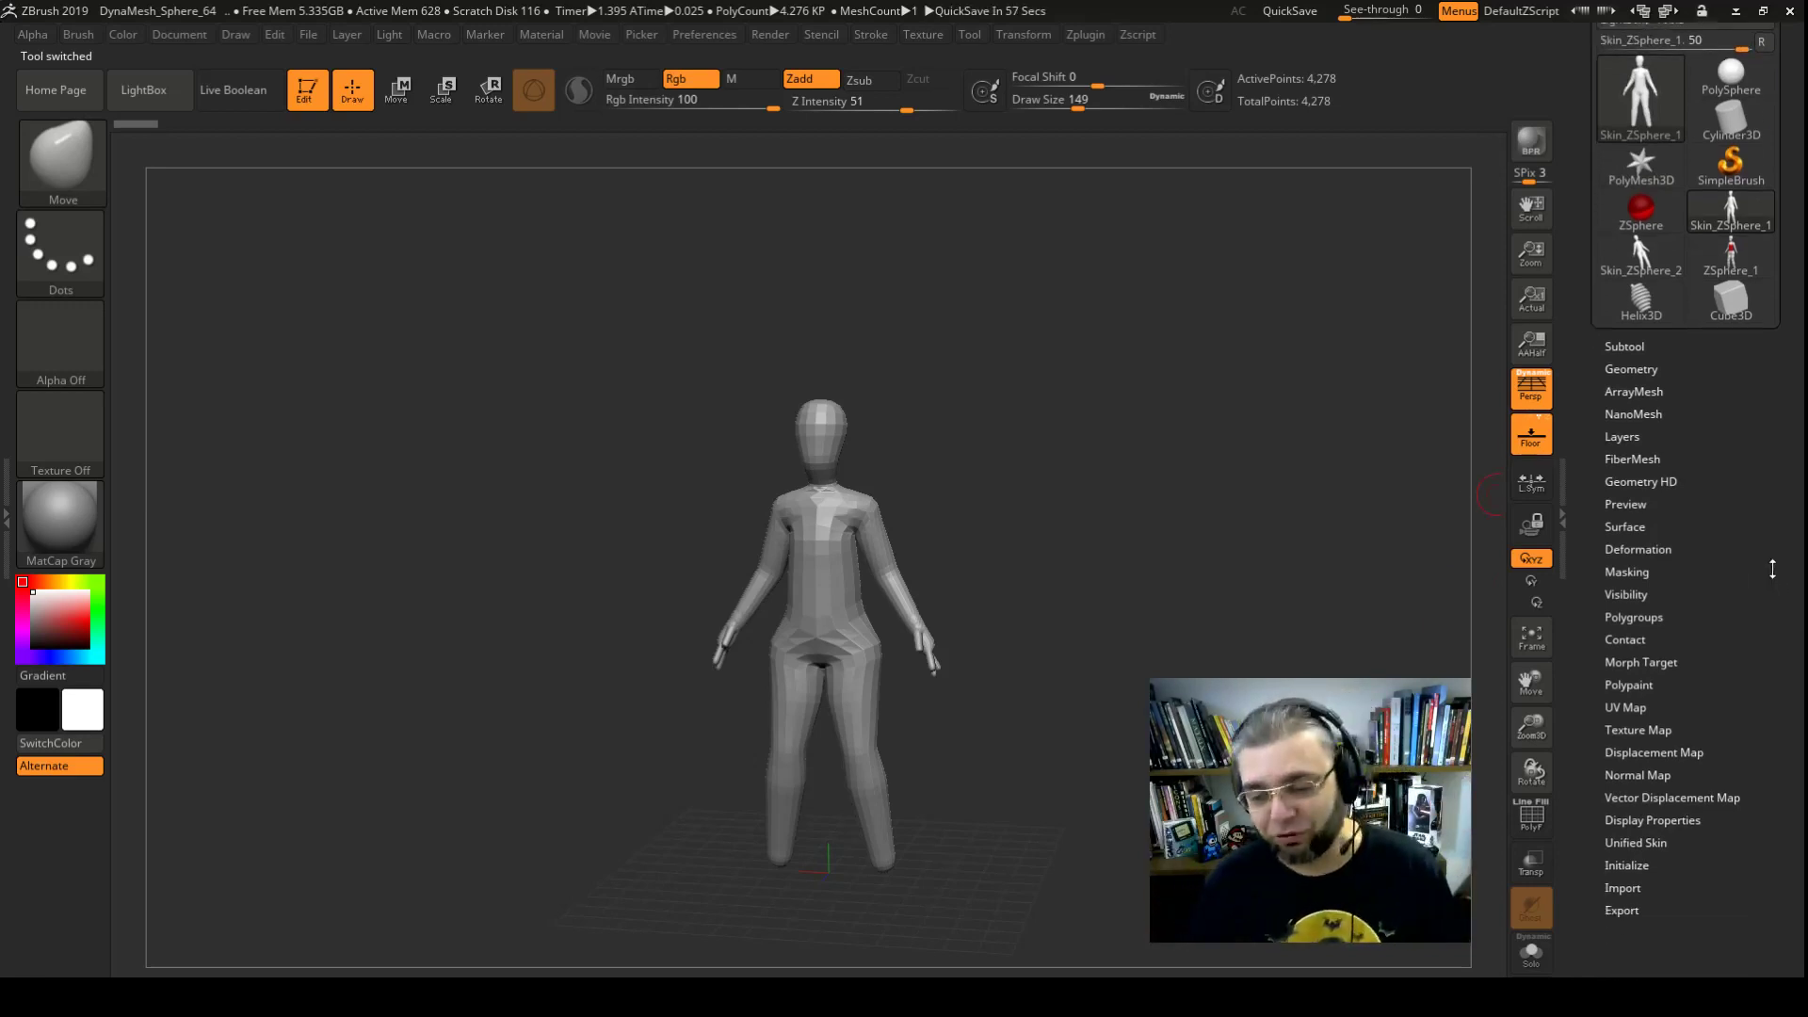
scroll(1665, 511, "down", 3)
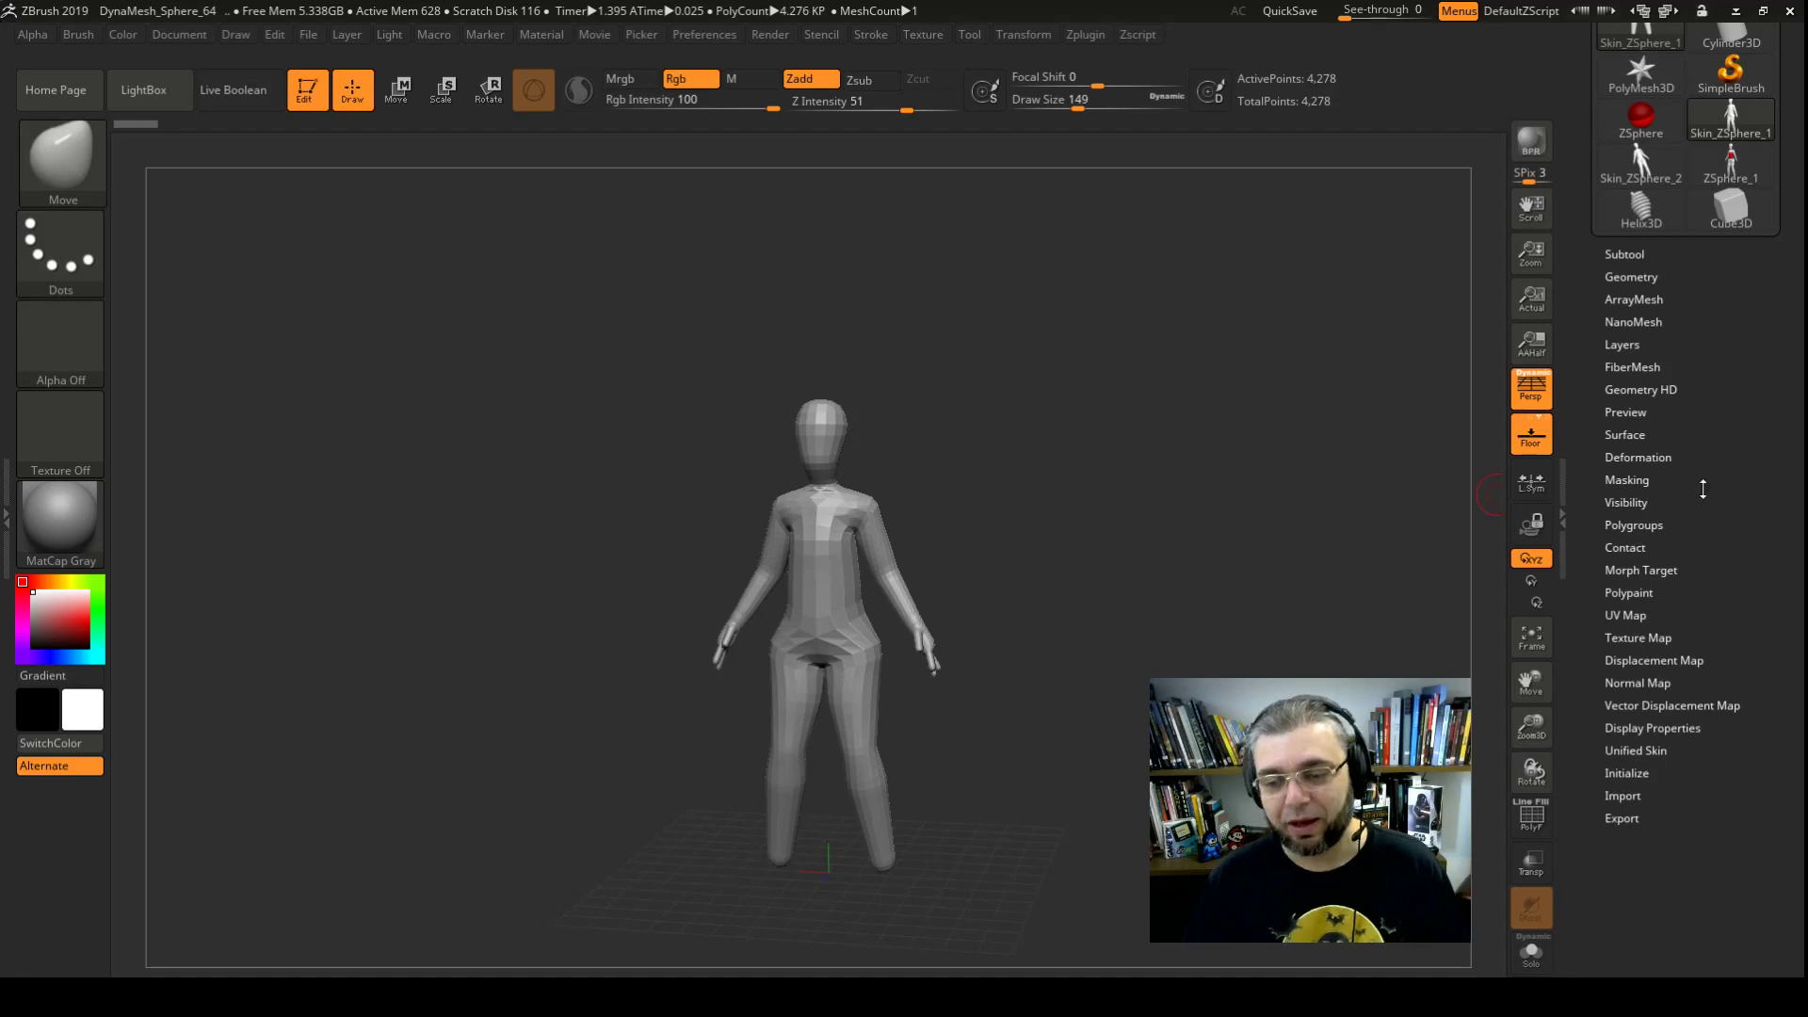
scroll(1670, 141, "up", 1)
scroll(1671, 98, "up", 2)
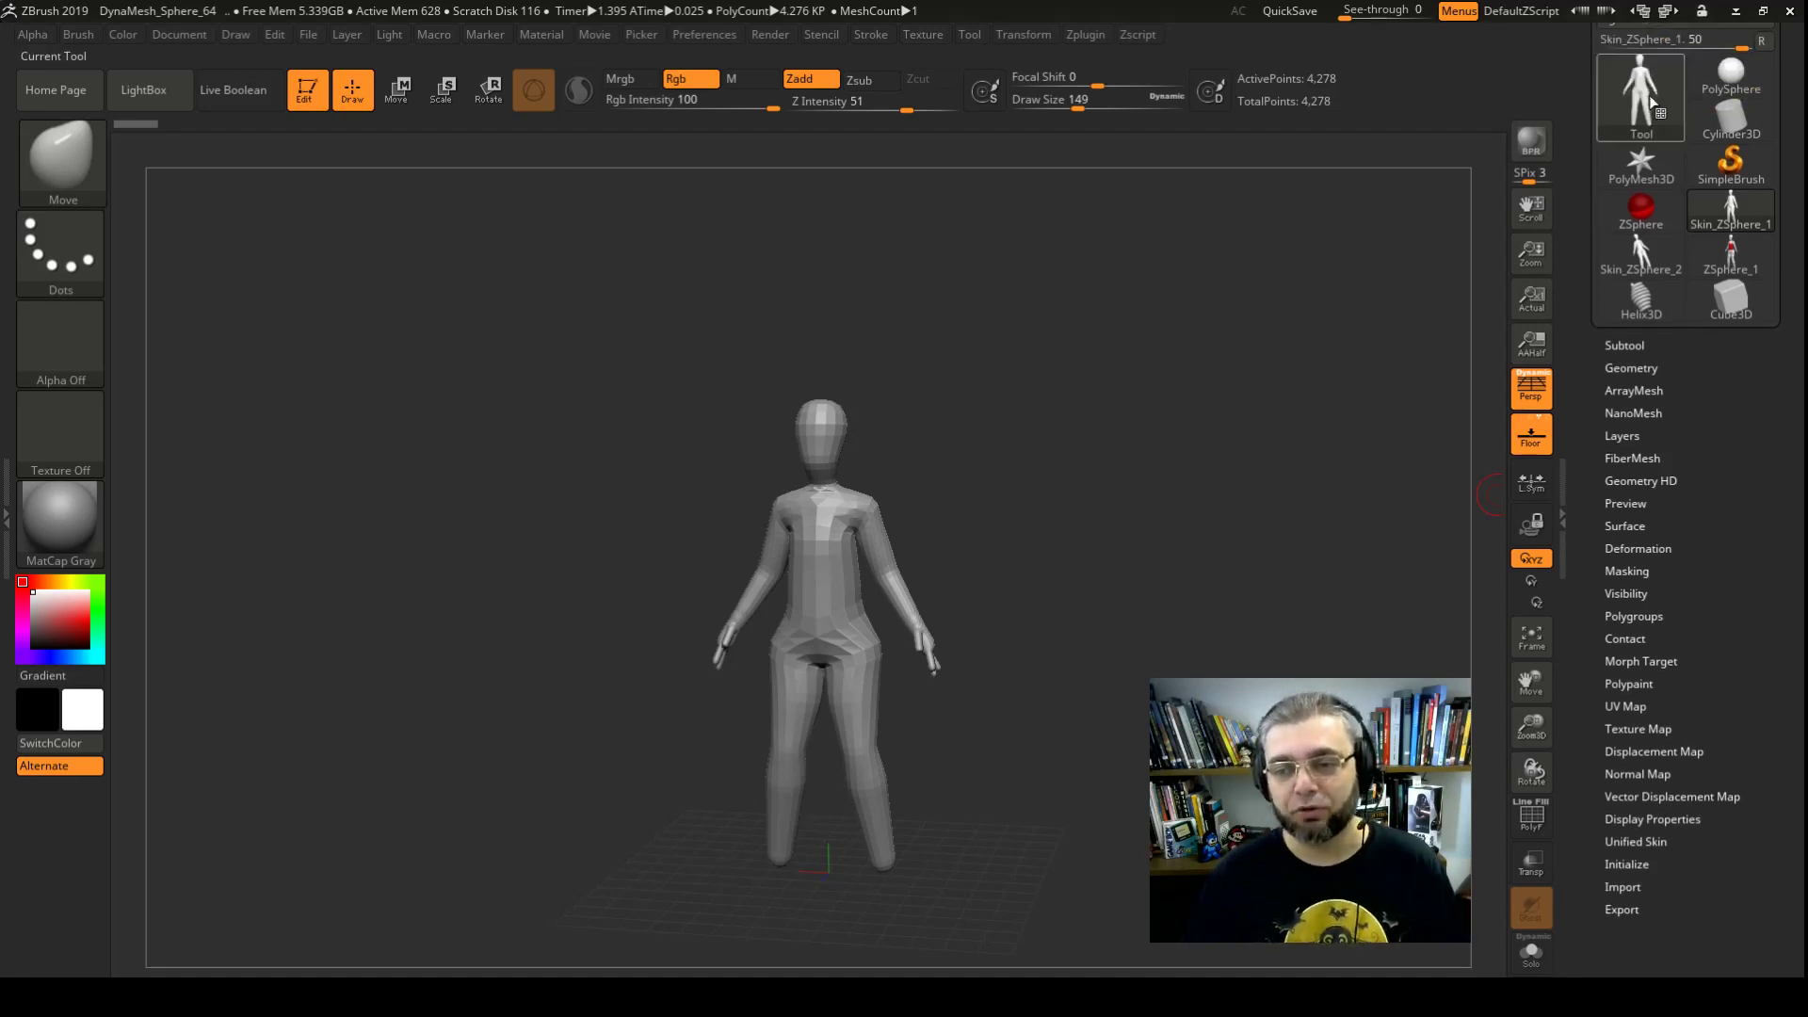
left_click(1653, 104)
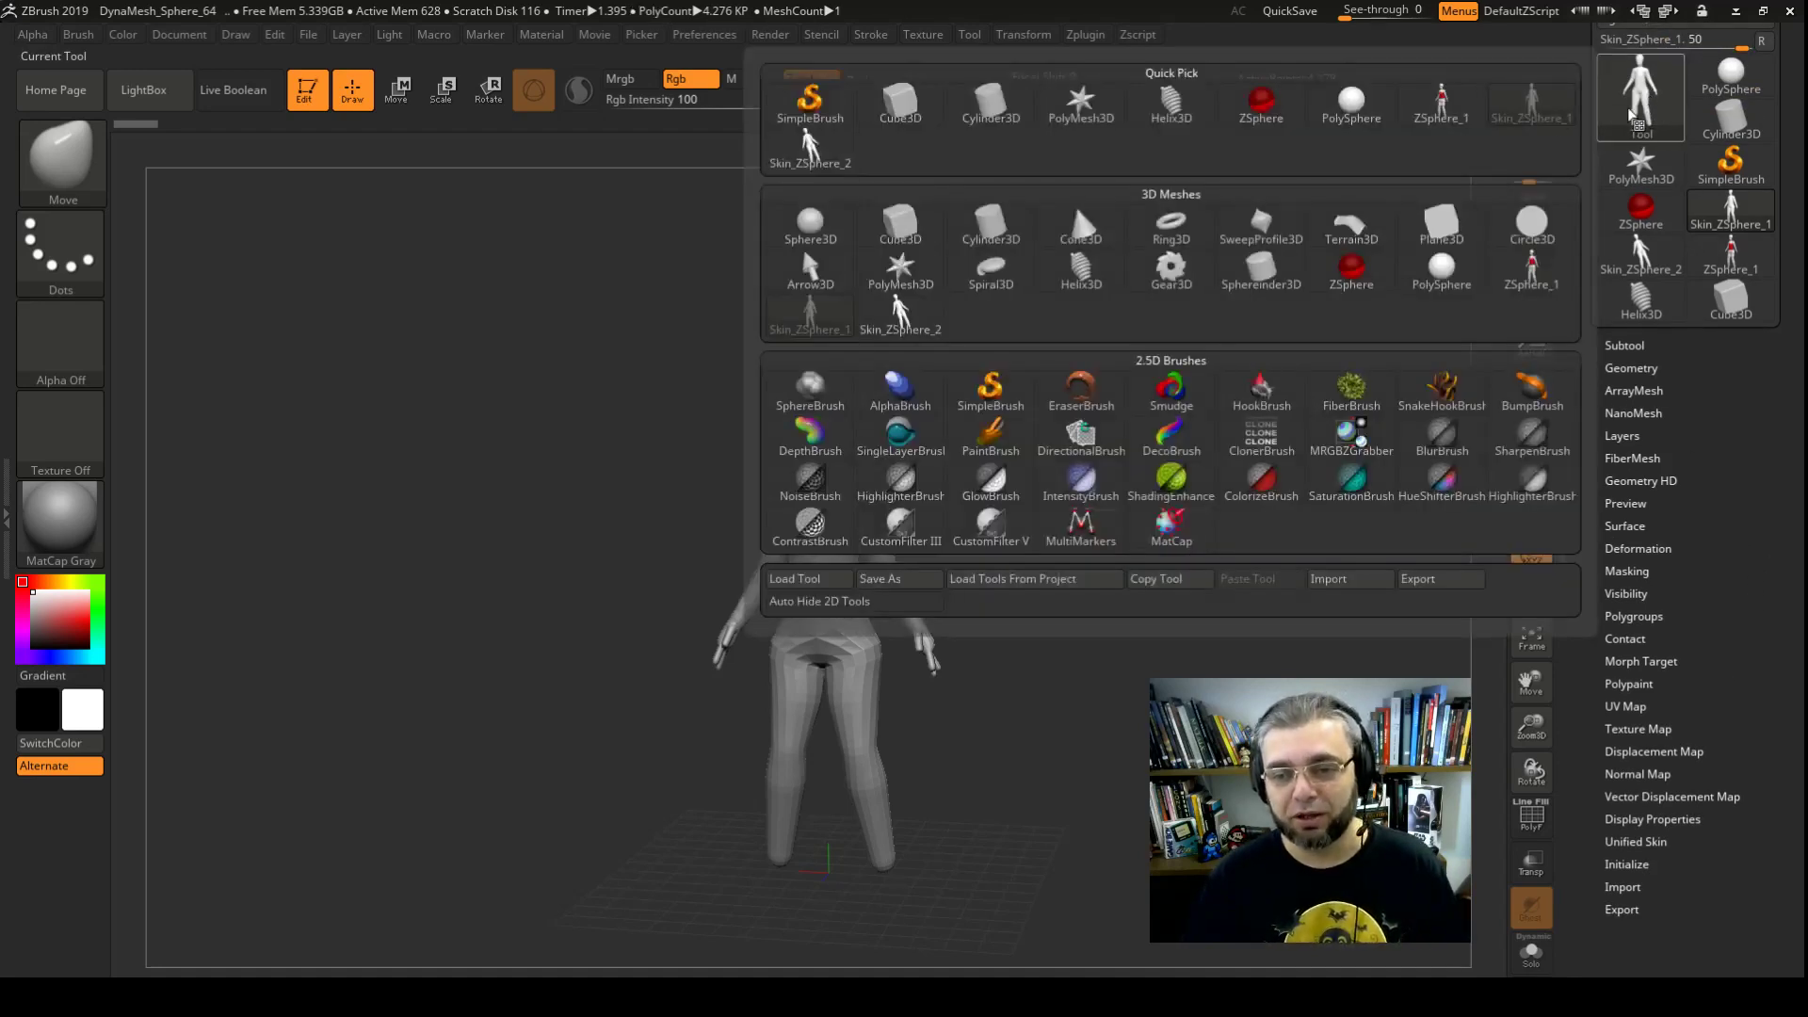
left_click(1441, 109)
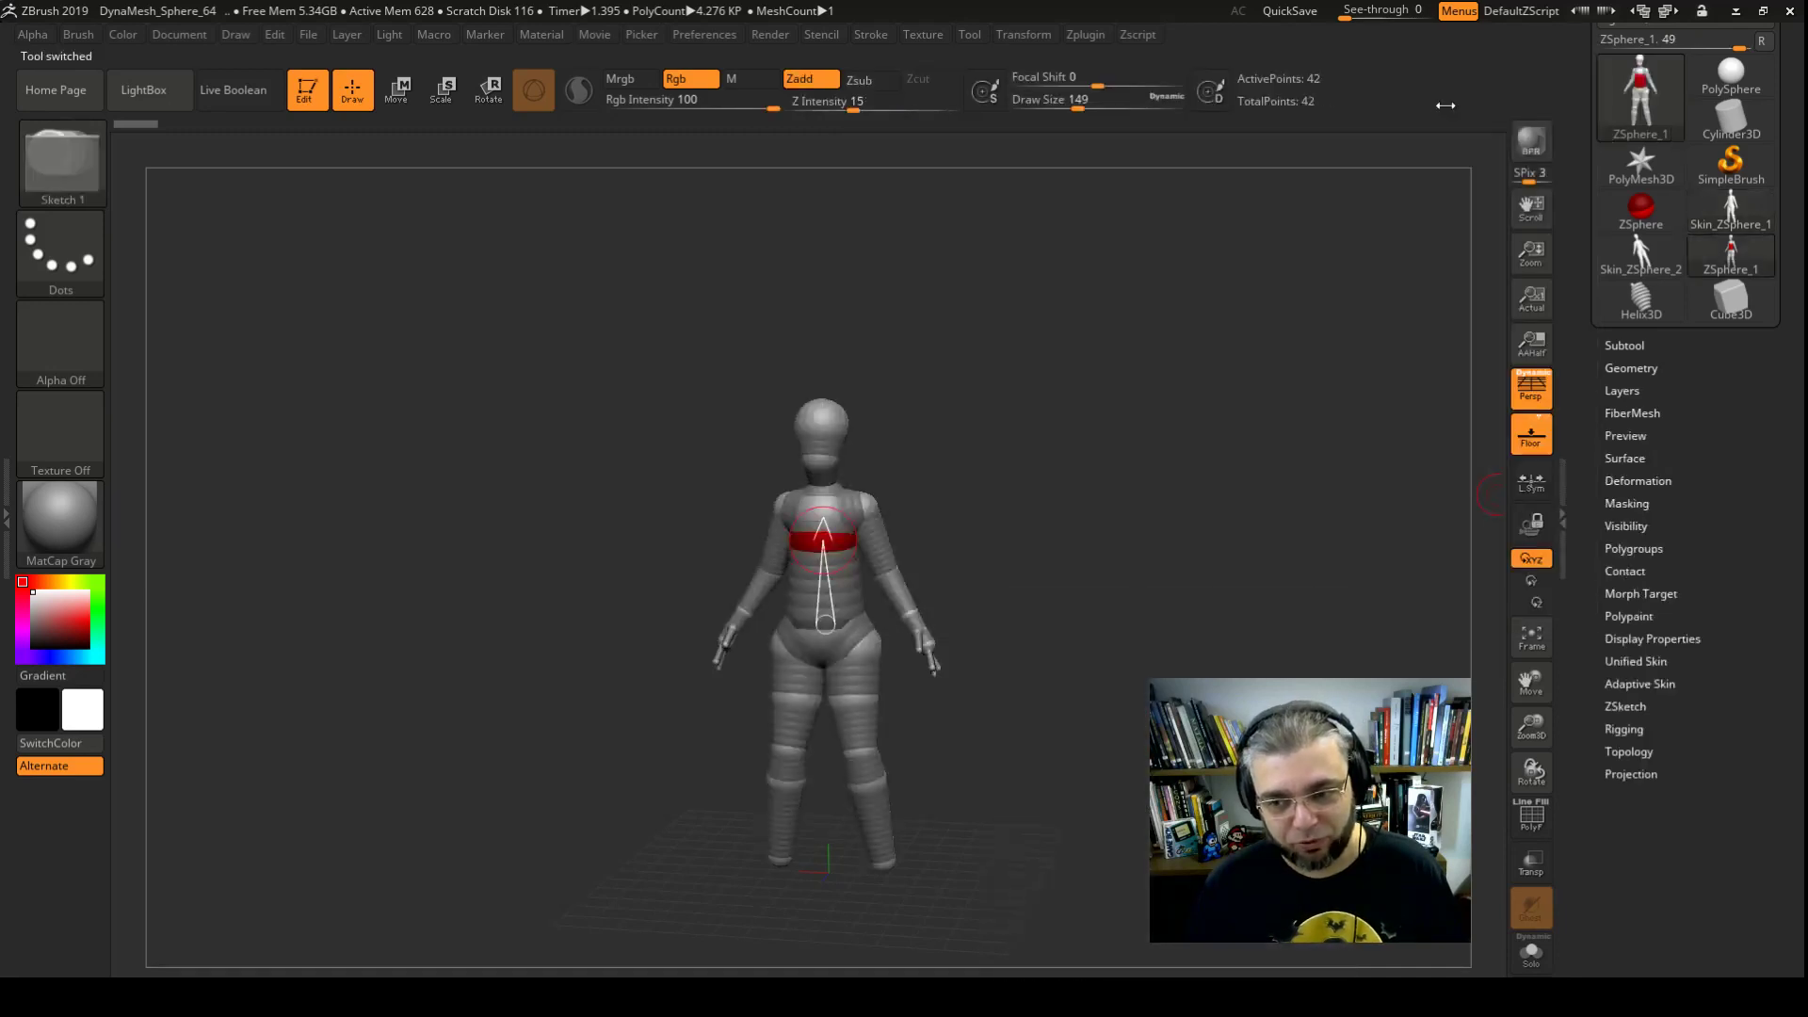
Expand the Adaptive Skin options and preview ZSphere_1 as a polygon skin with A.
left_click_drag(1739, 610, 1739, 589)
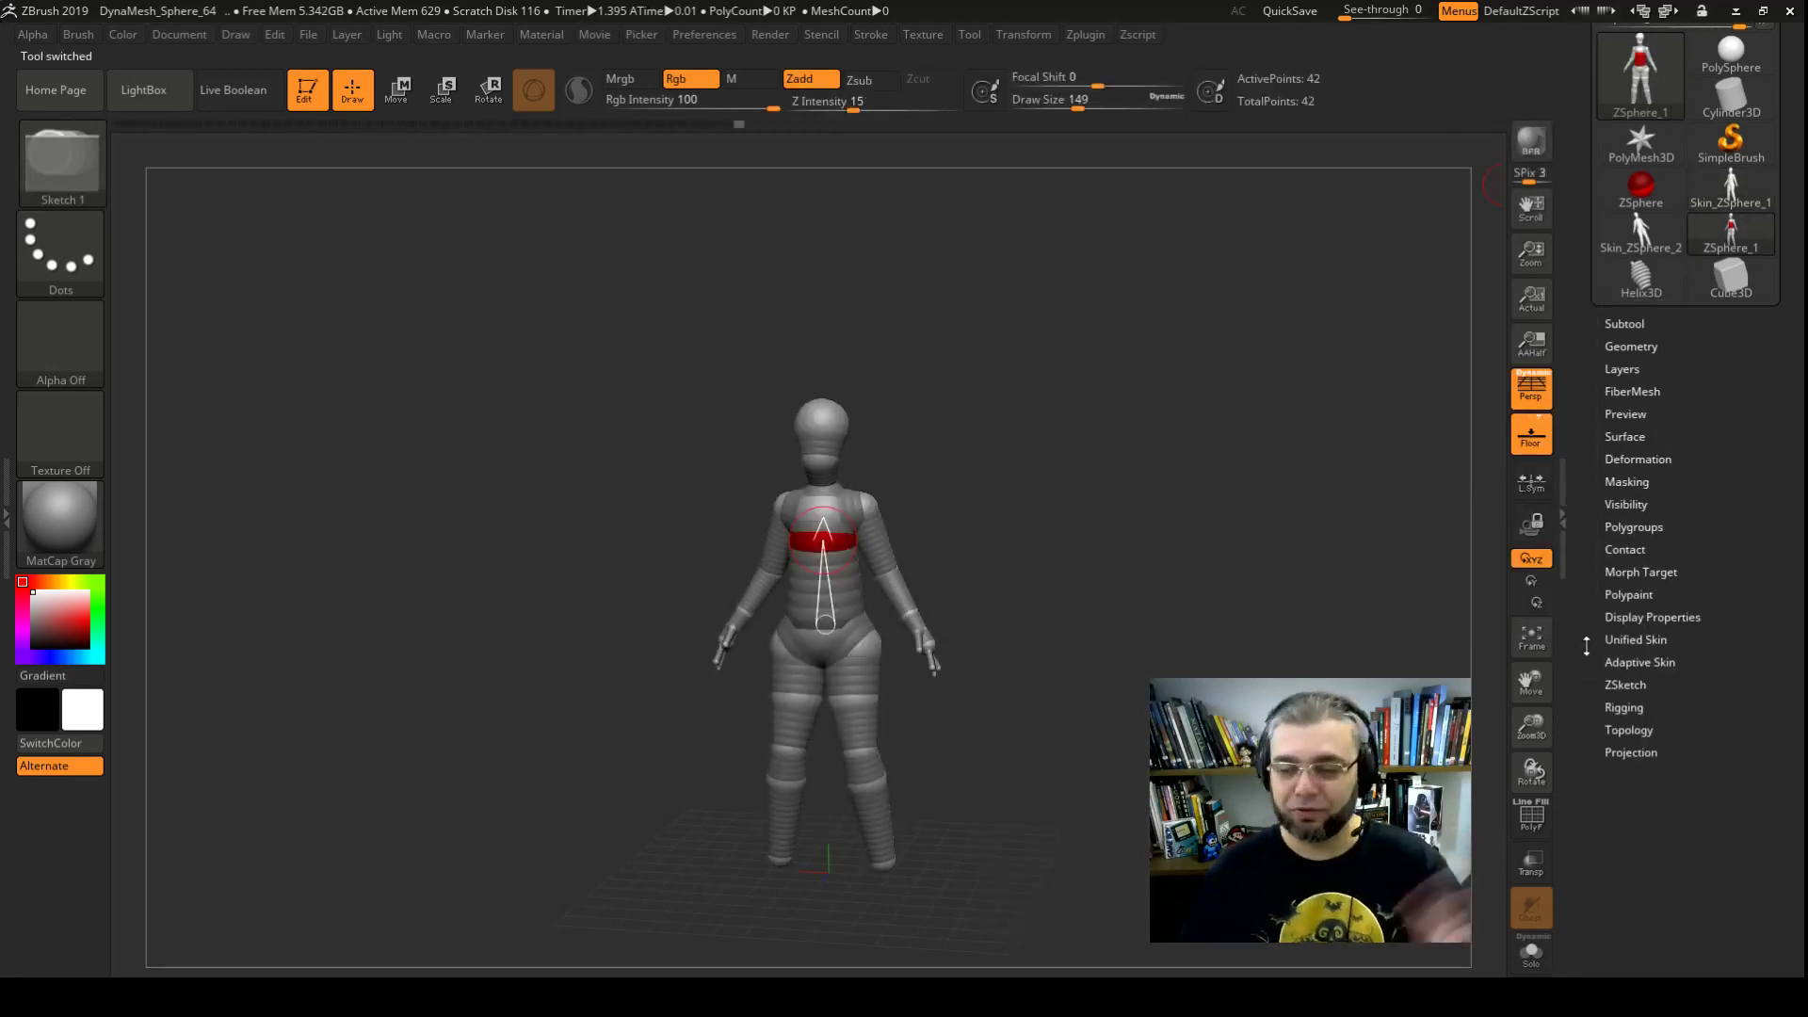
left_click(1640, 662)
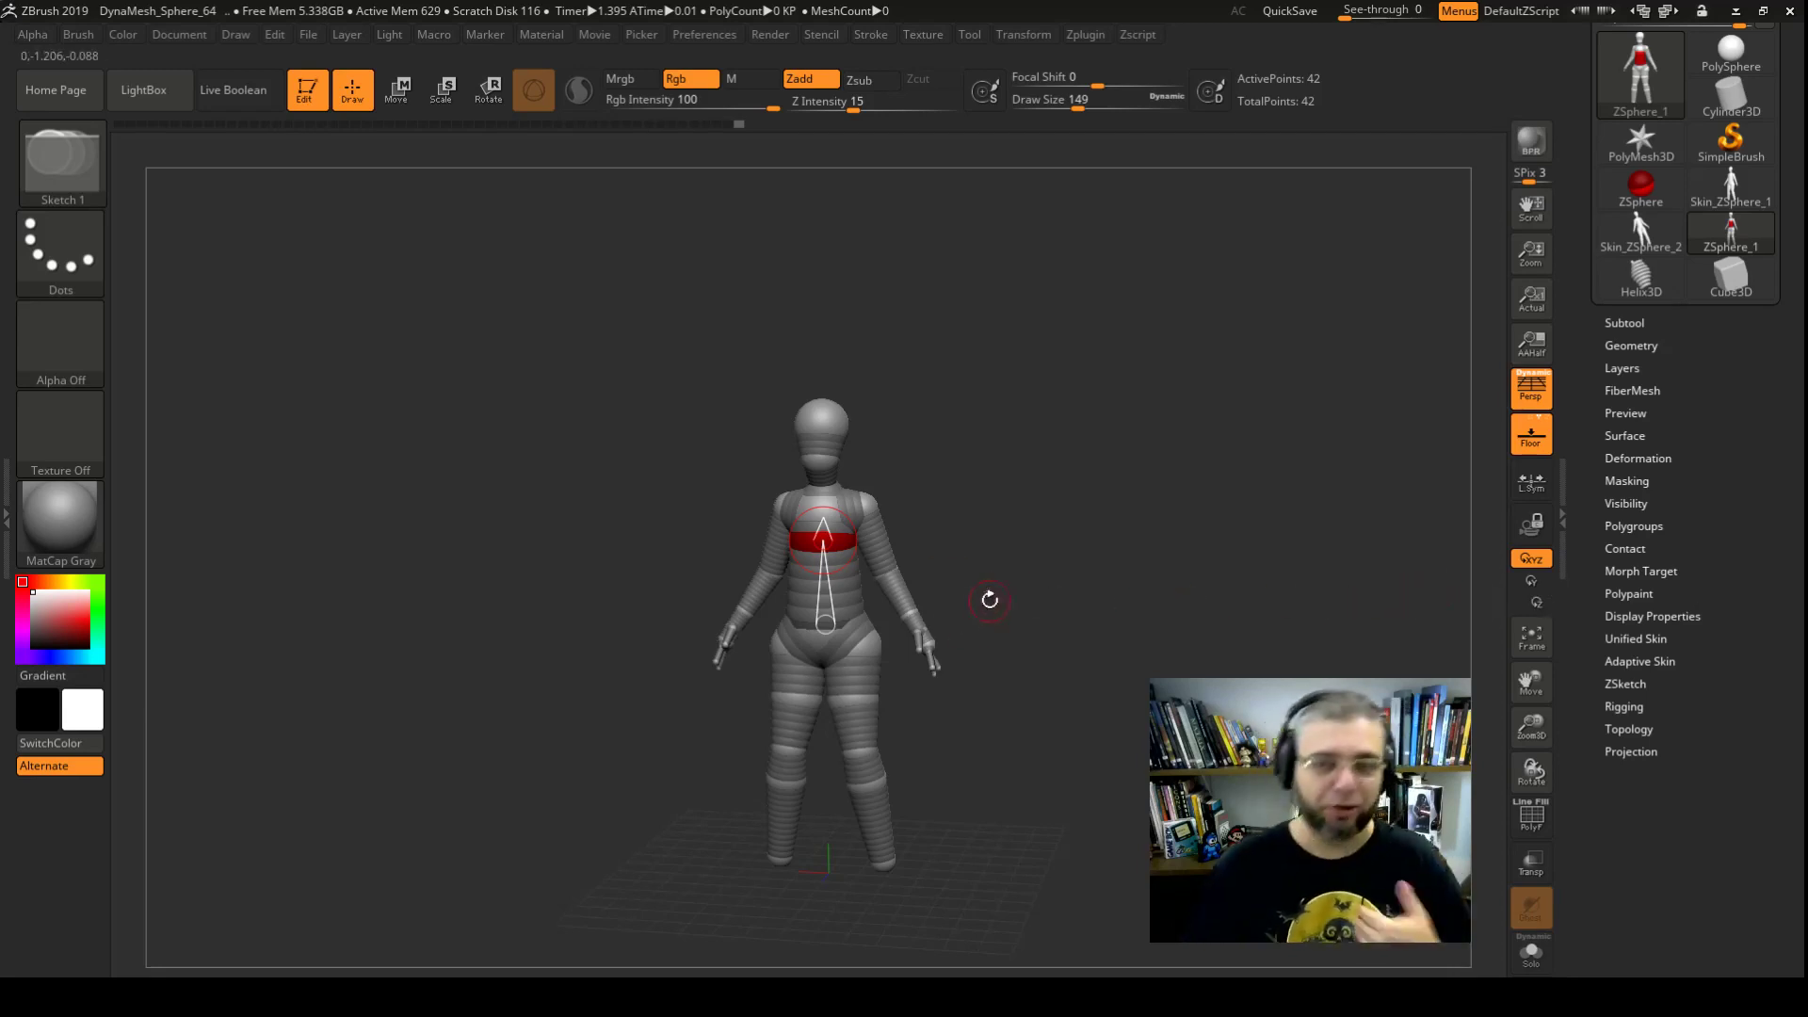
key("a")
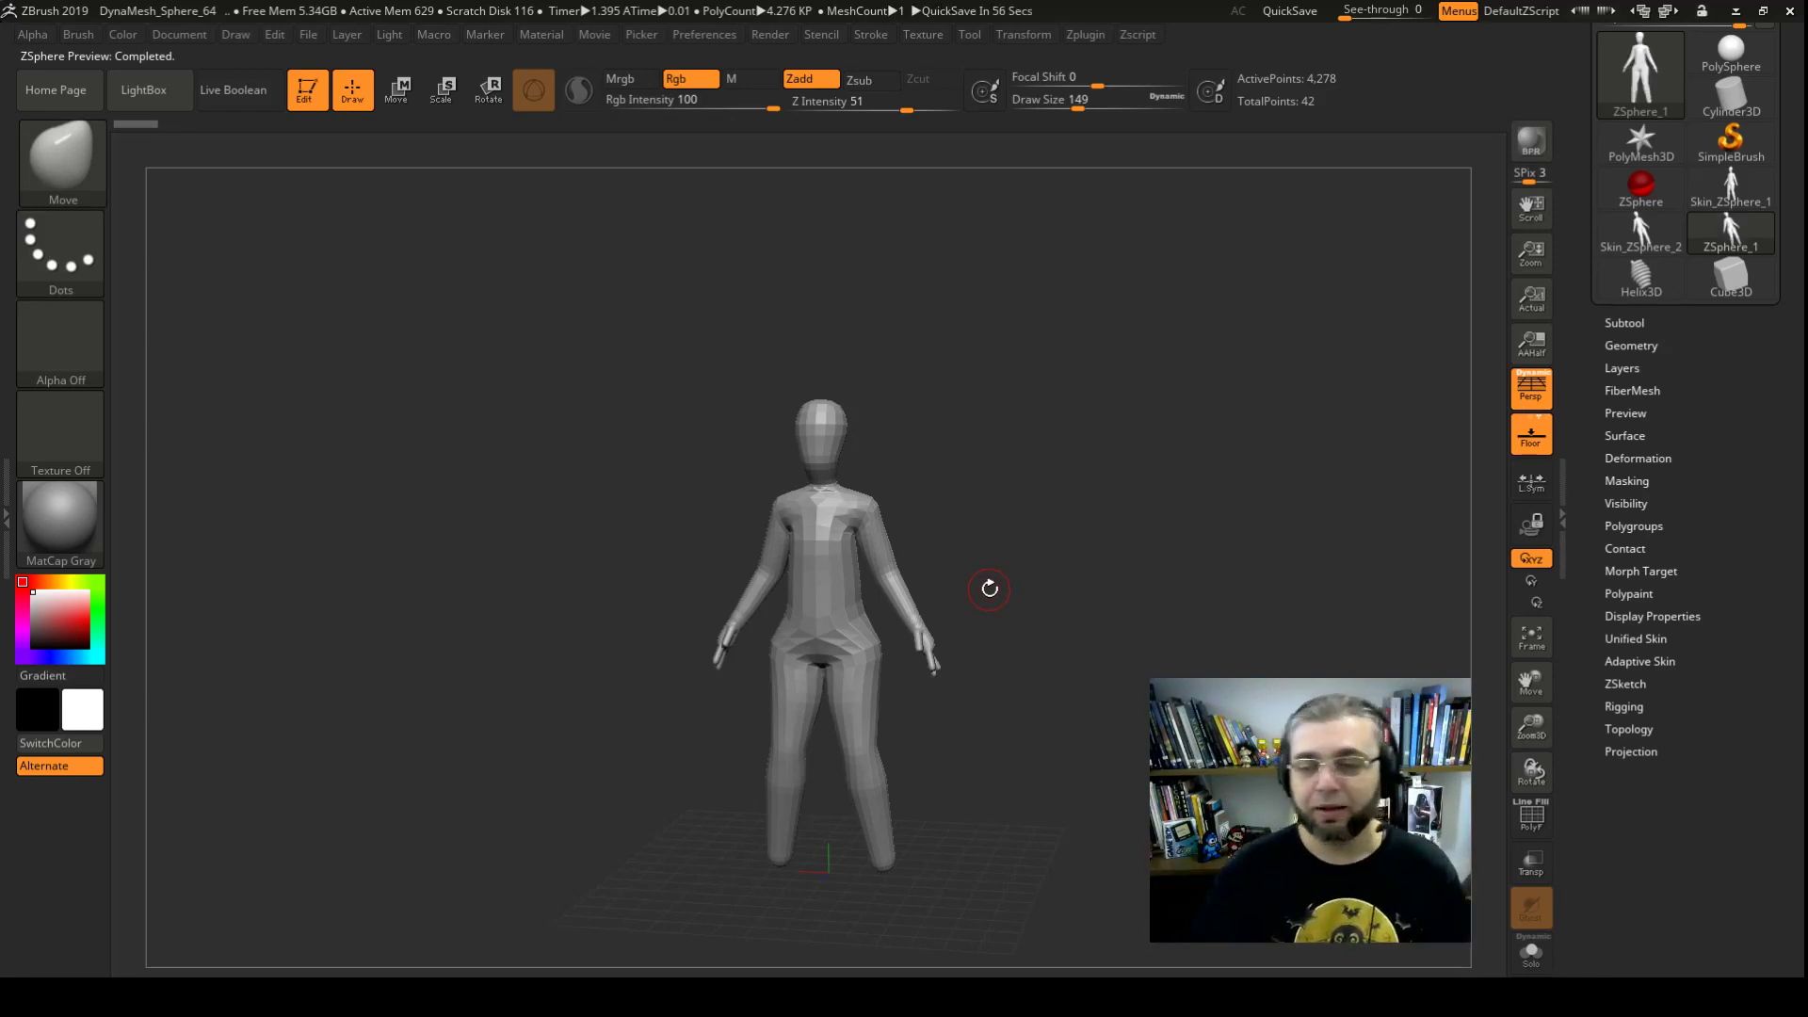
Expand Tool > Geometry, check Skin_ZSphere_1, then reselect ZSphere_1.
left_click(1648, 345)
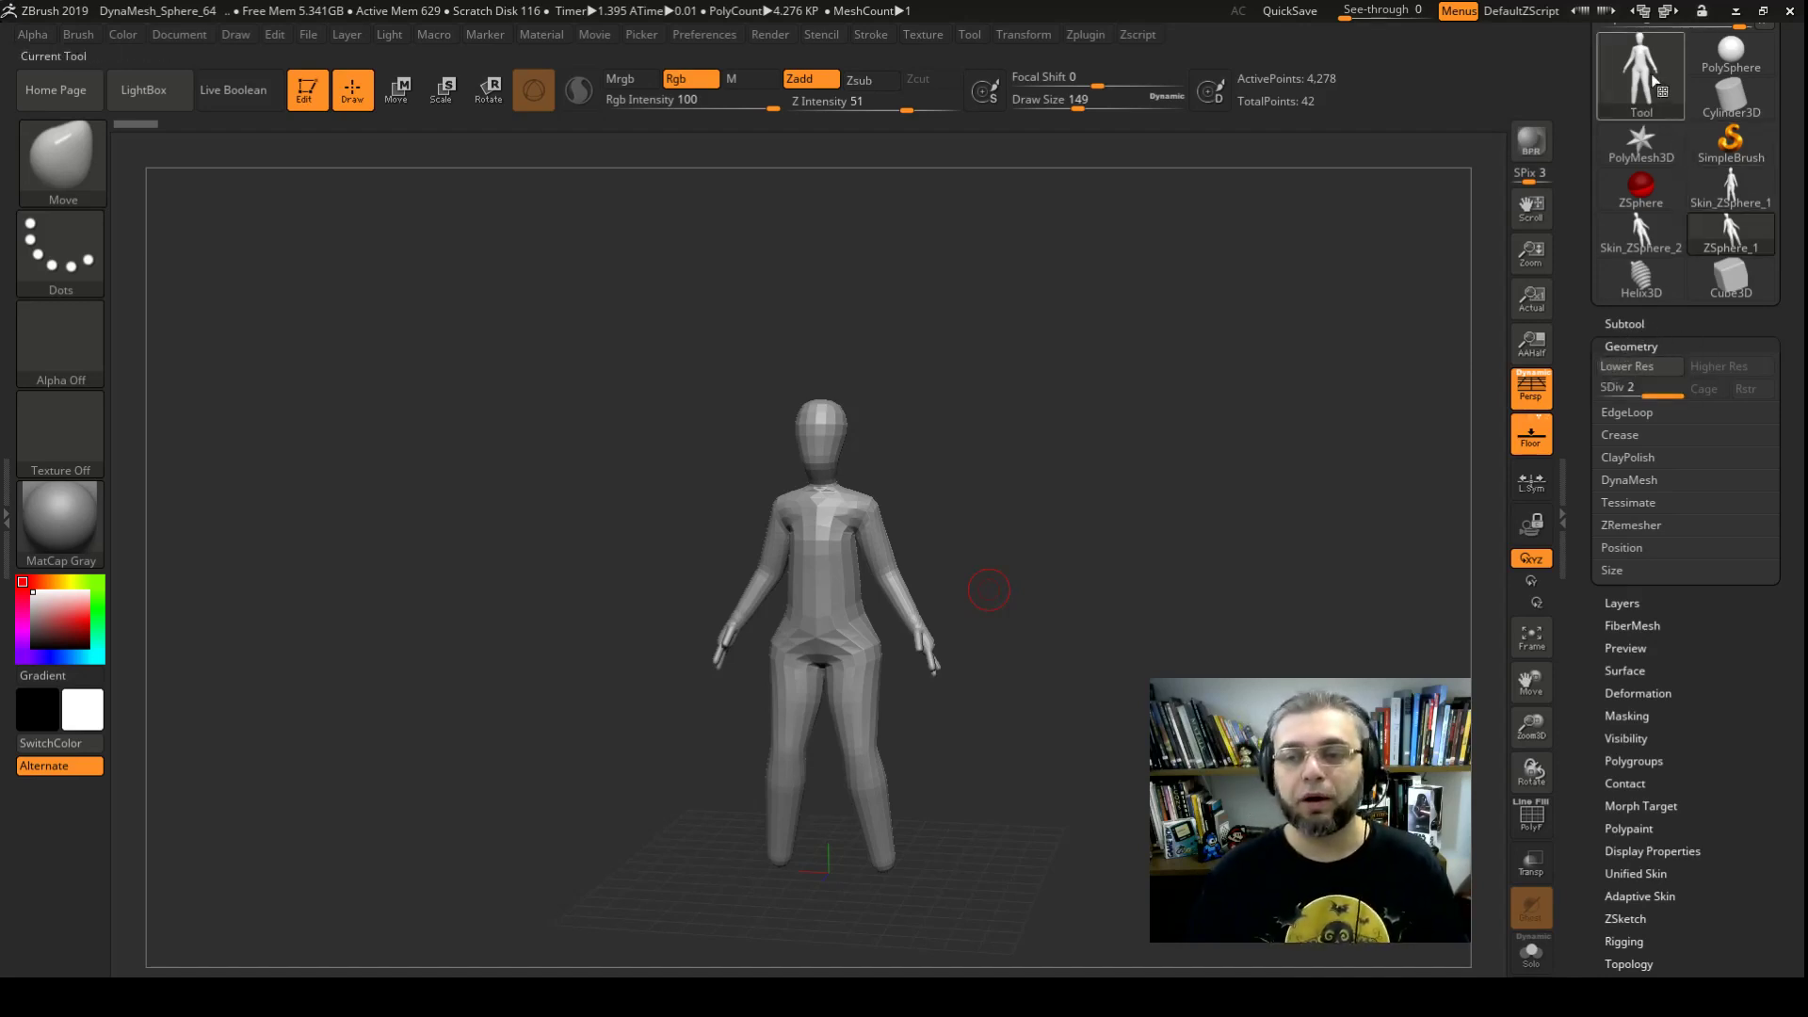
left_click(1660, 86)
left_click(1531, 86)
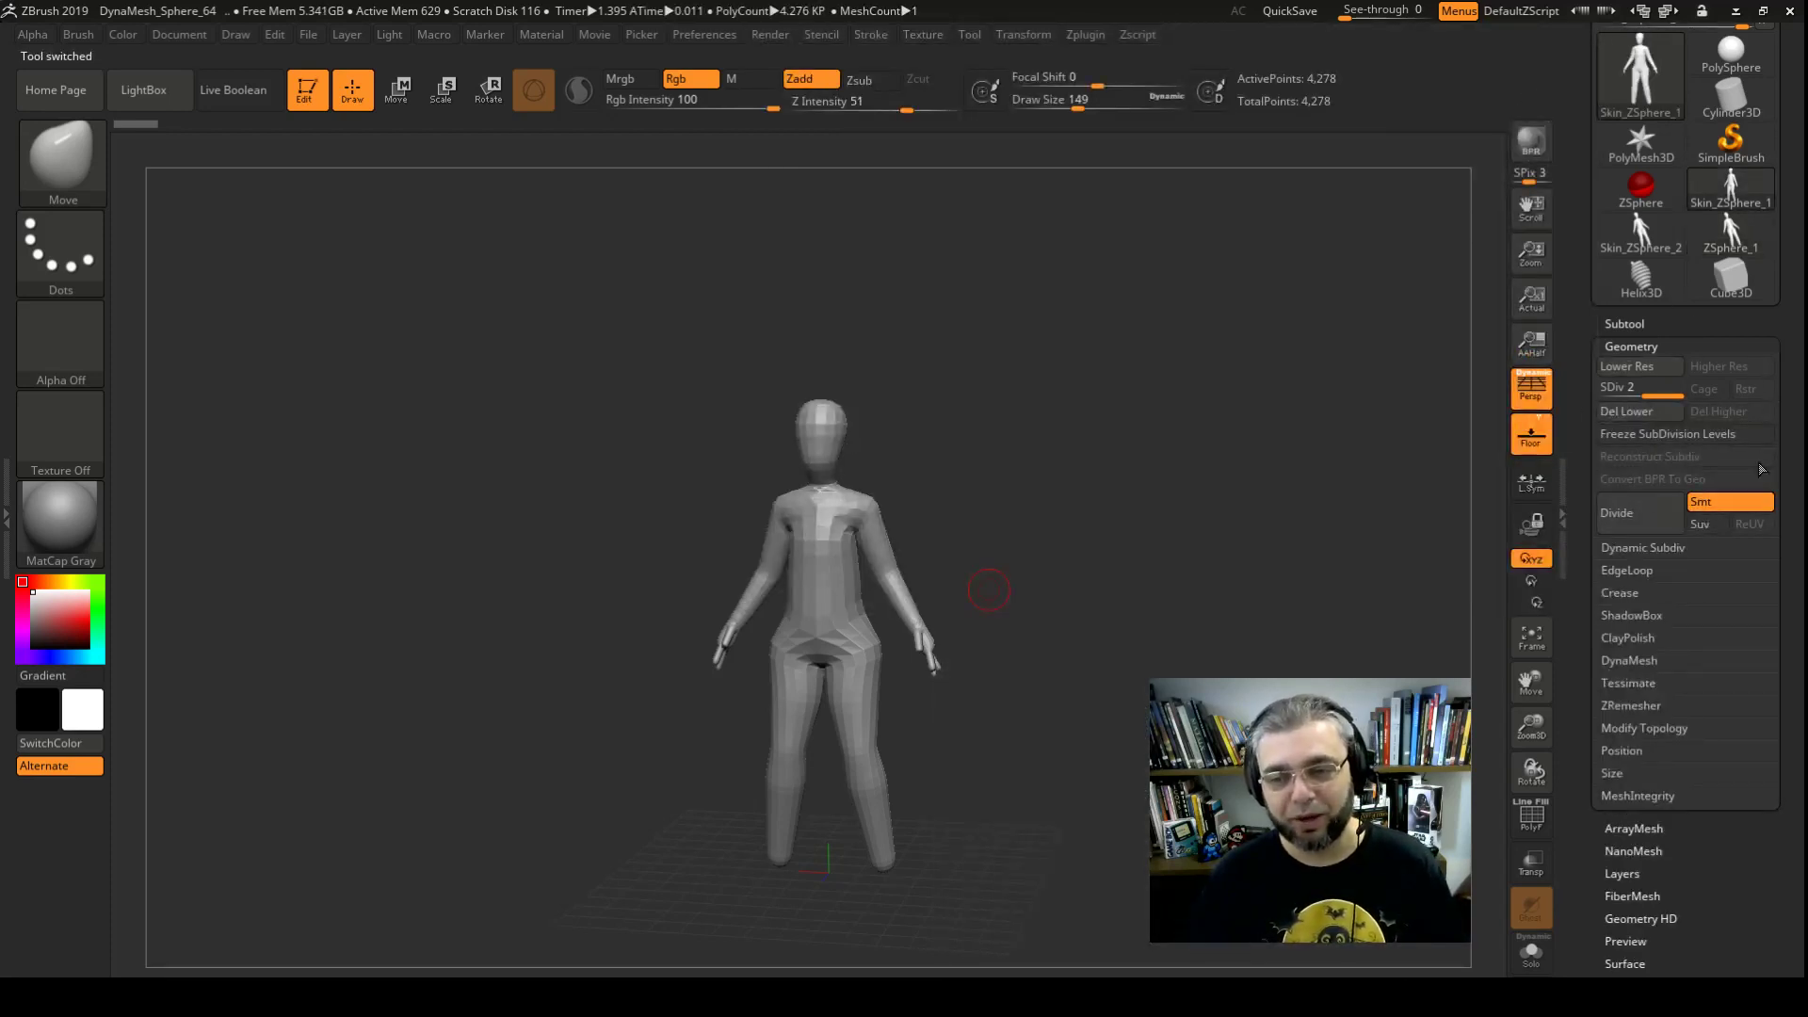
left_click(1660, 68)
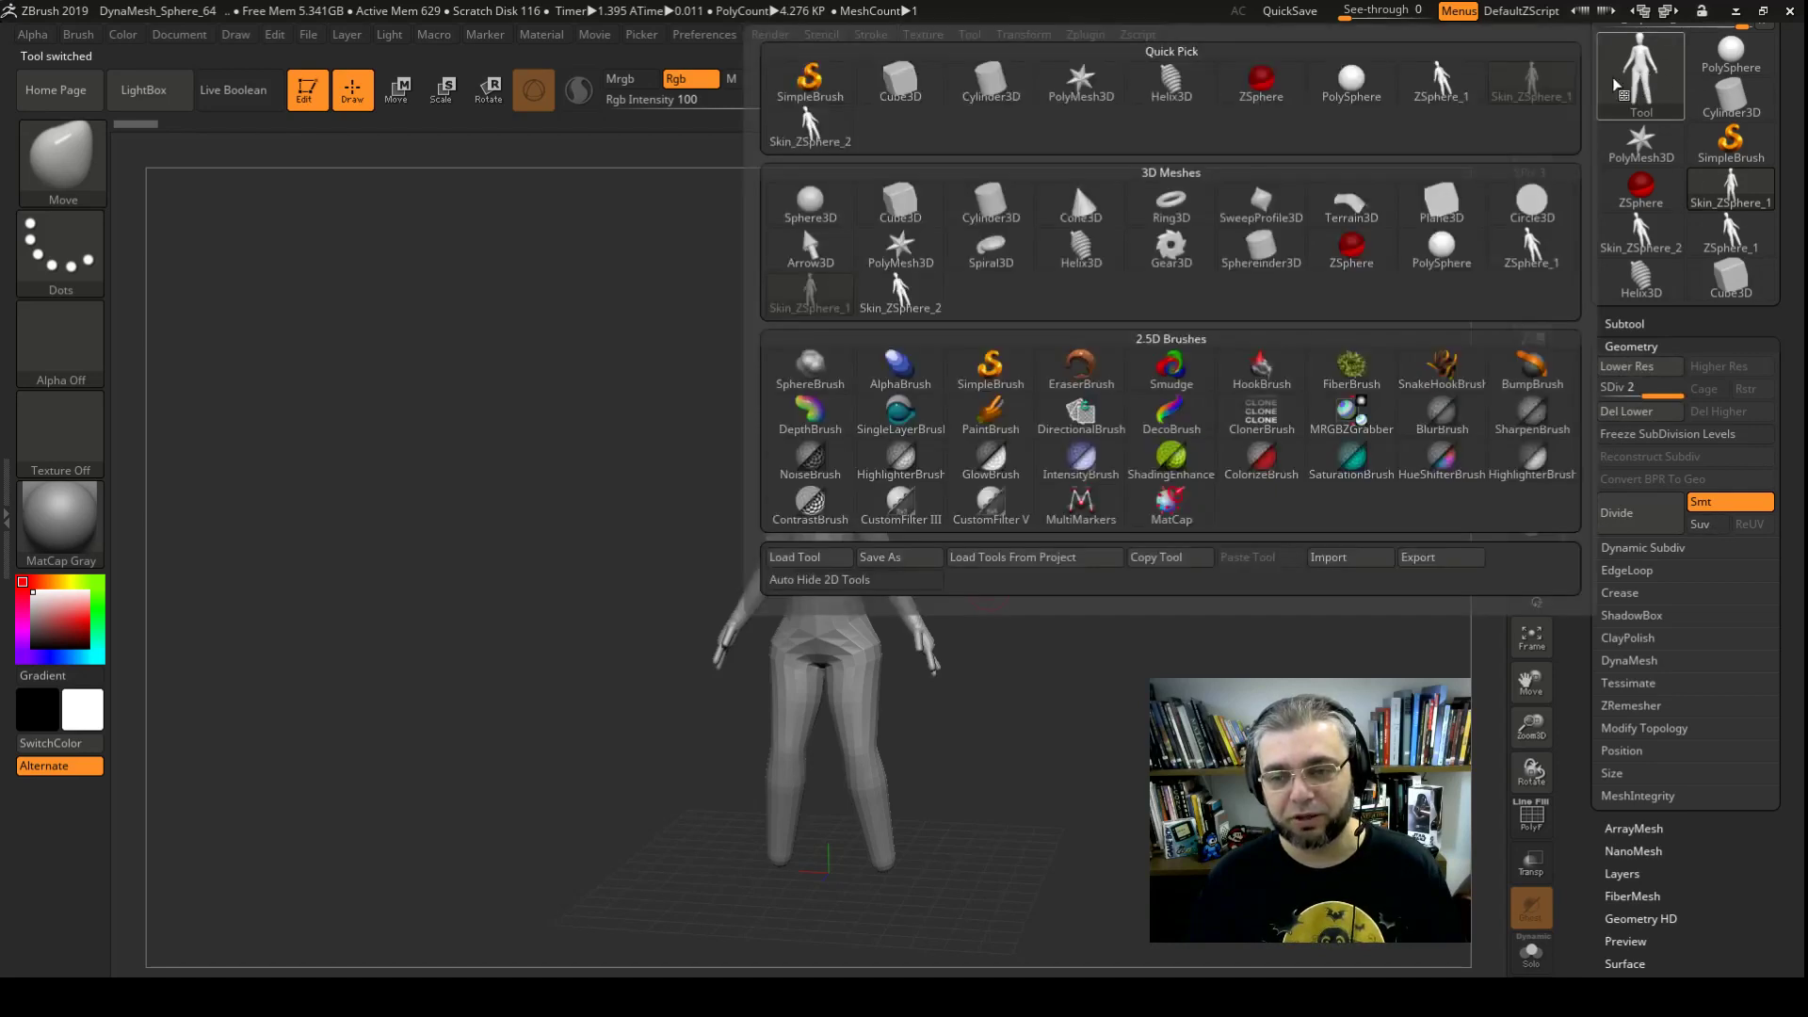
left_click(1436, 85)
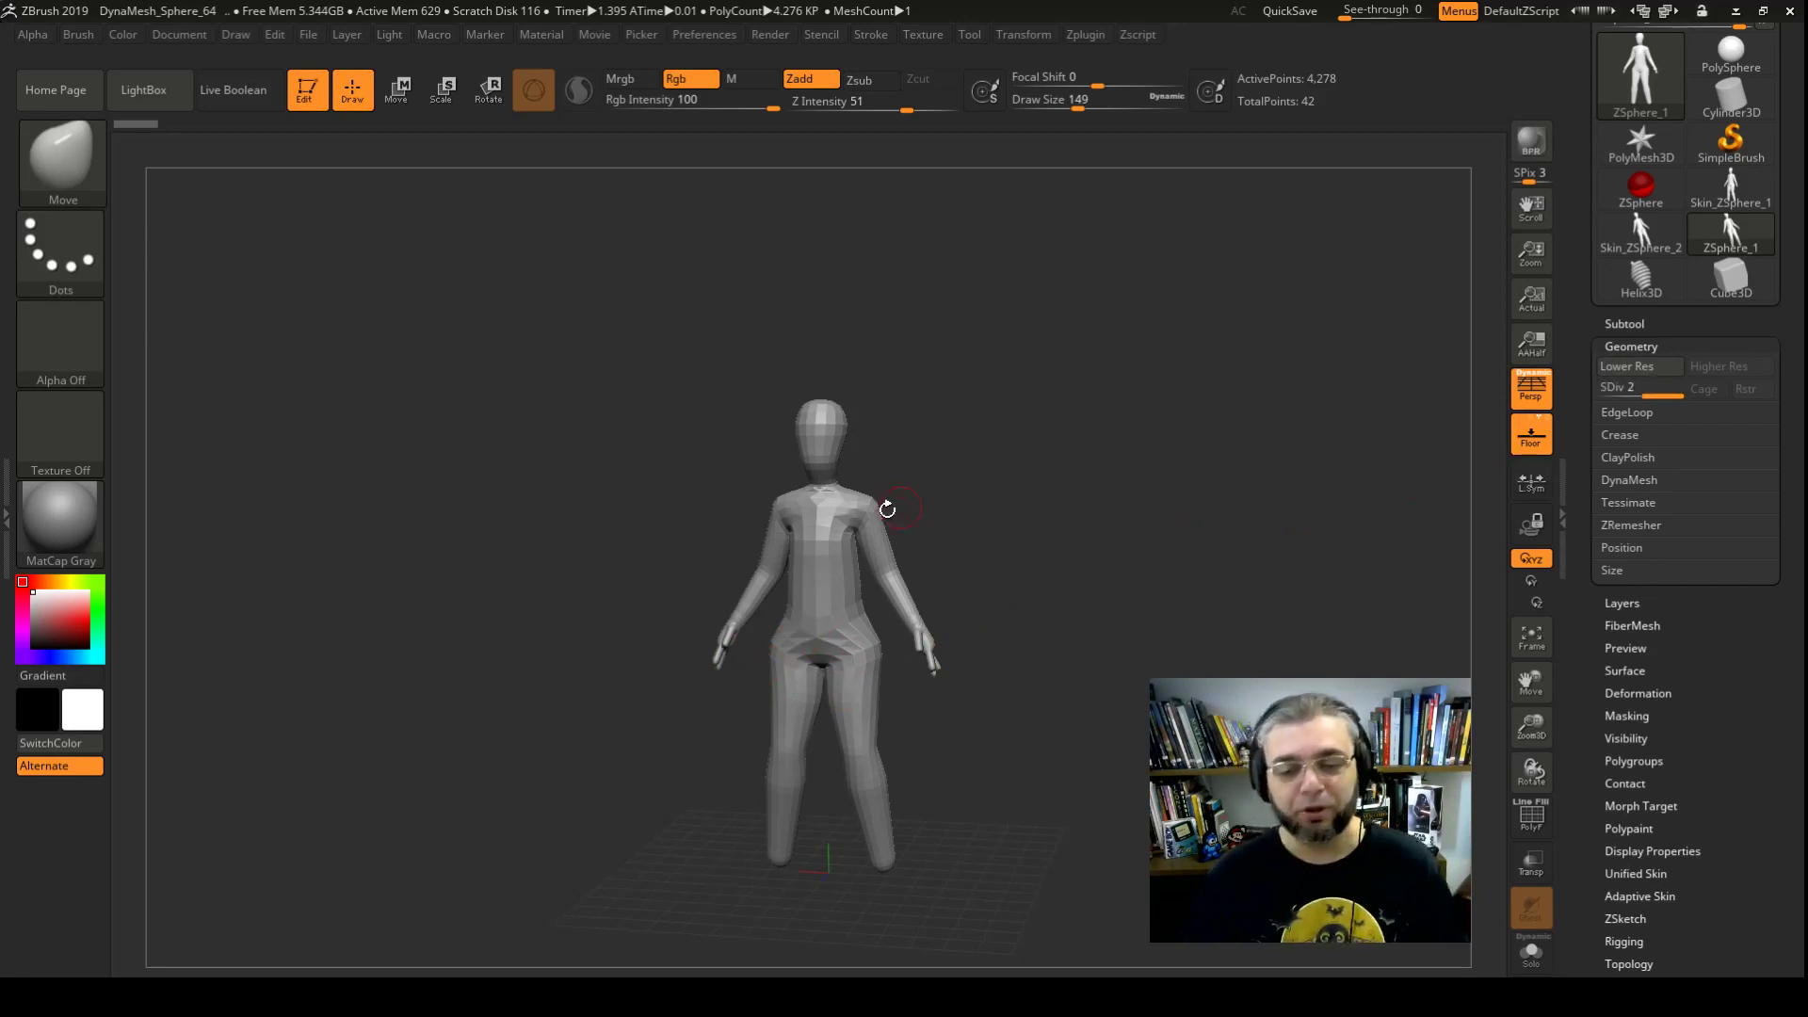
left_click(1629, 481)
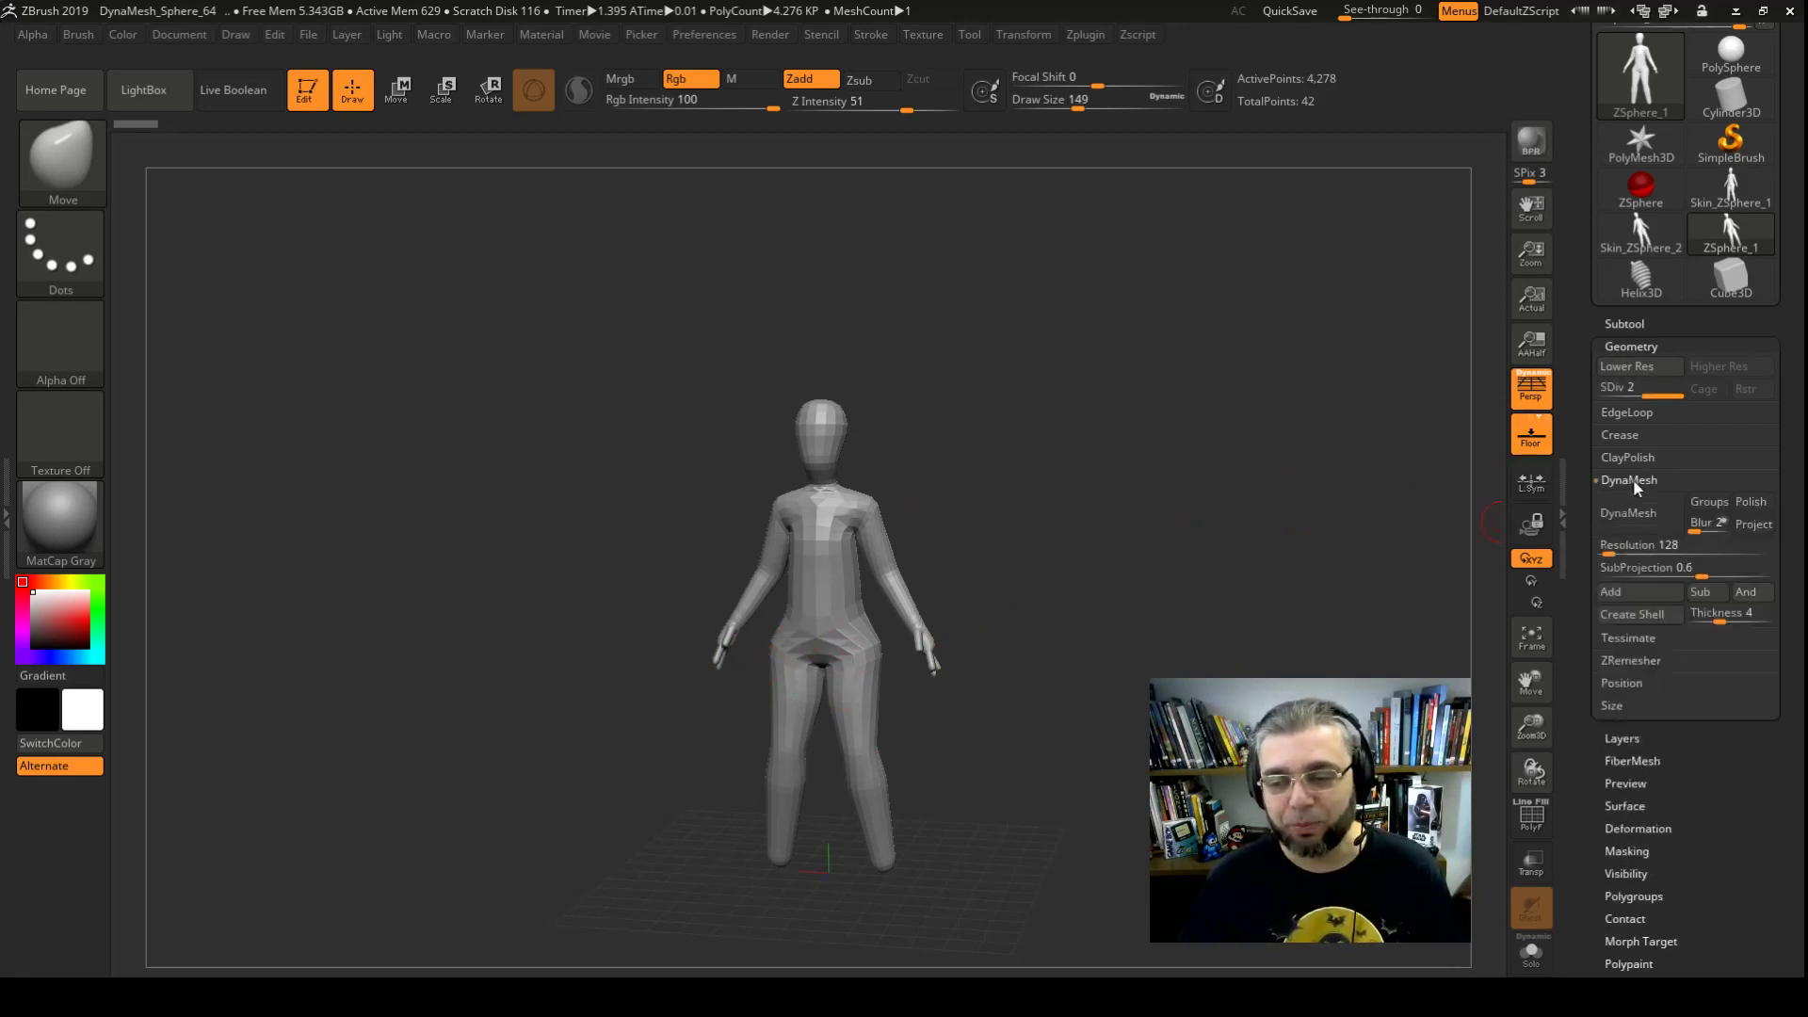
left_click(1630, 483)
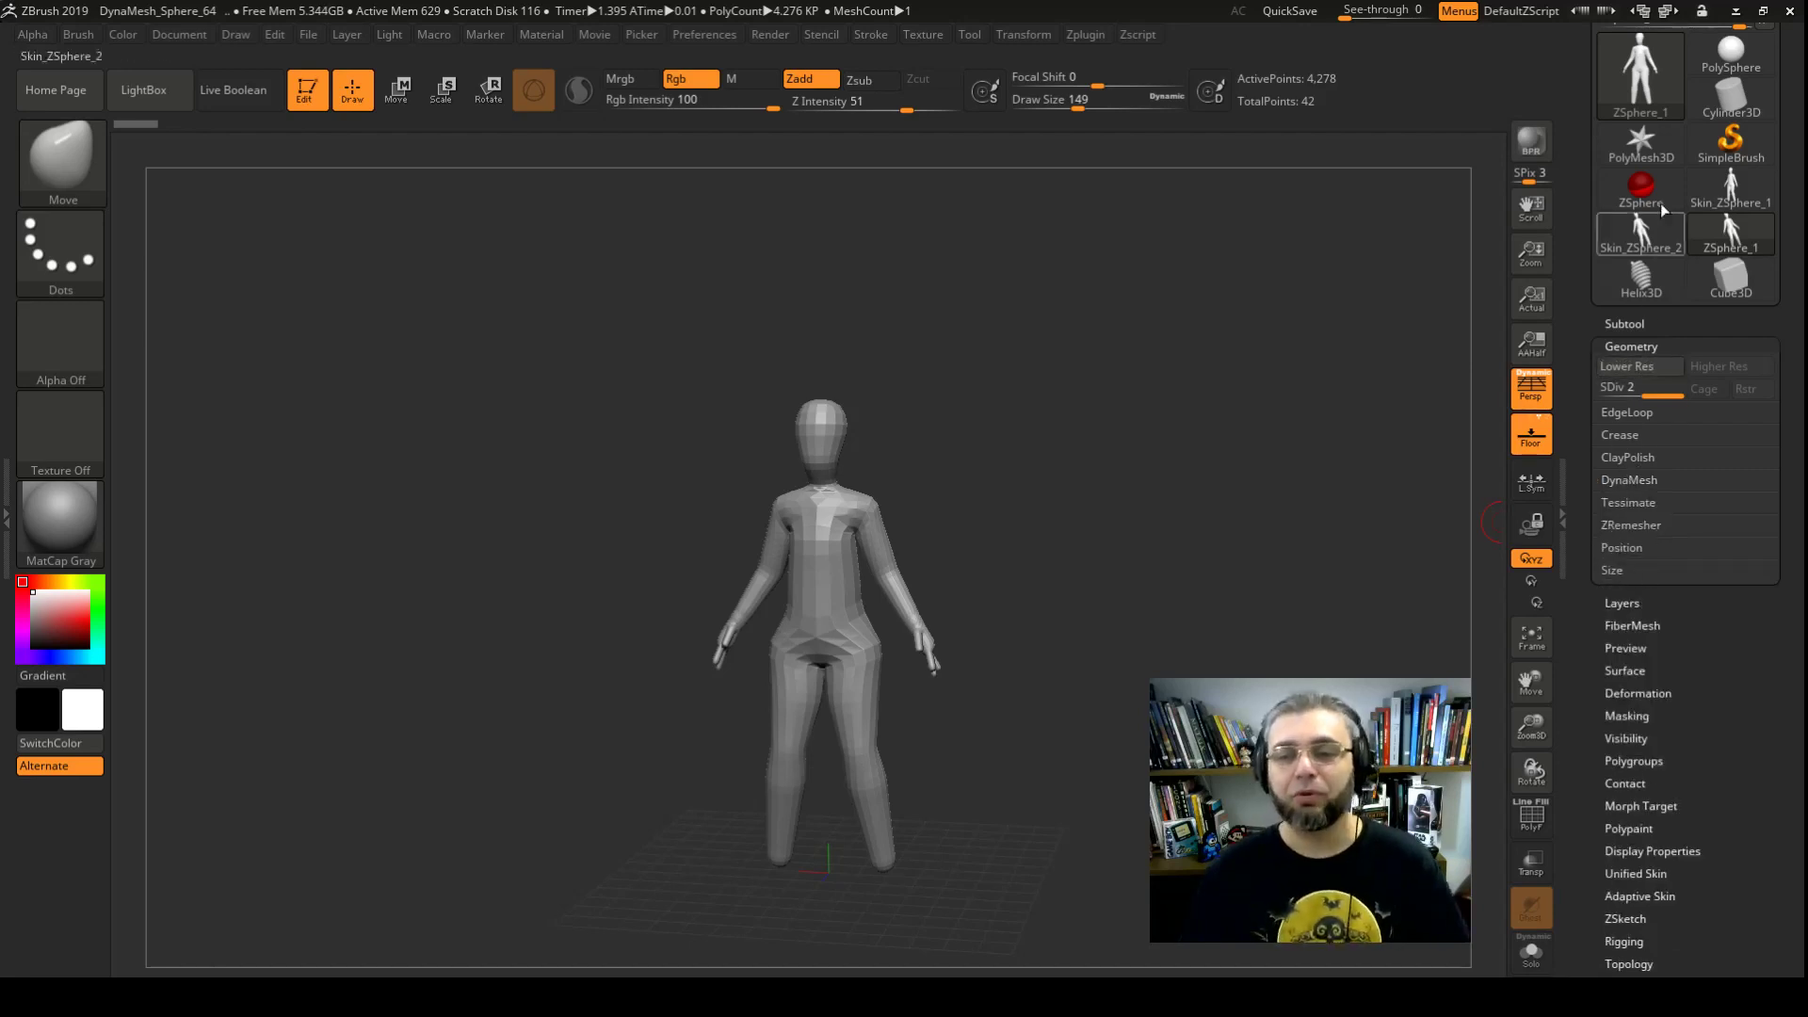
left_click(1641, 75)
left_click(1533, 90)
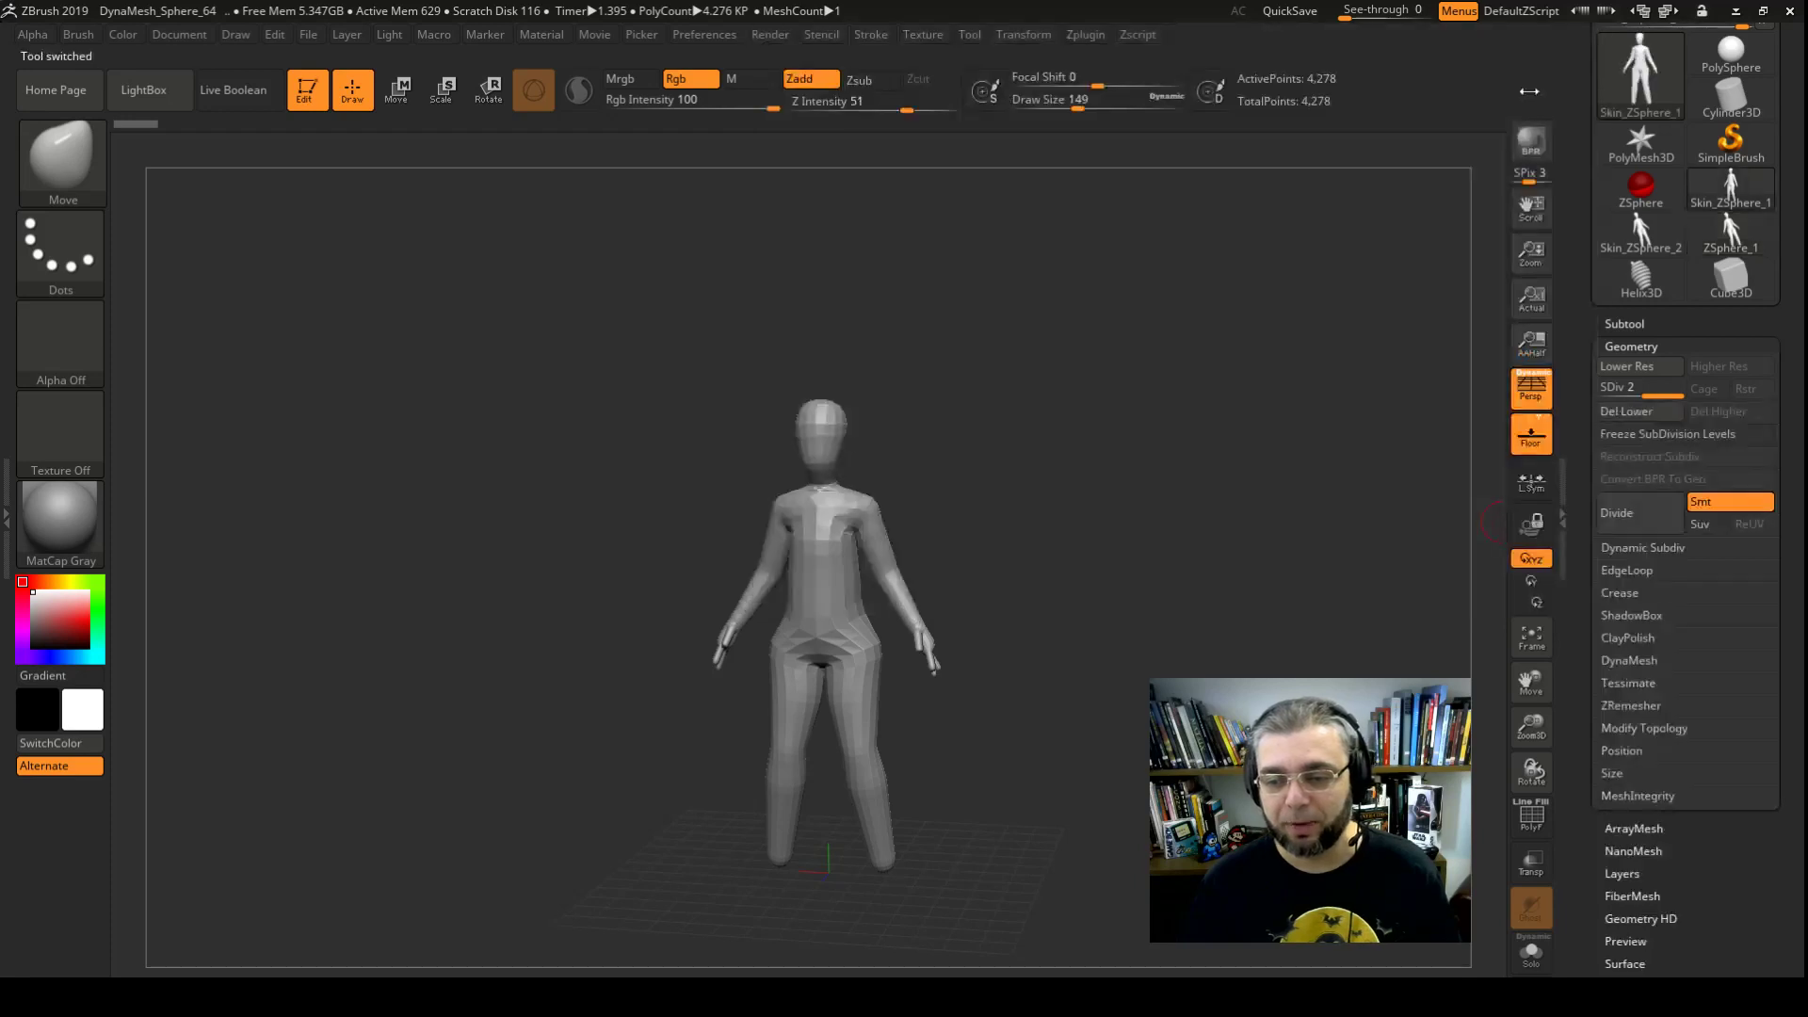
left_click(1658, 728)
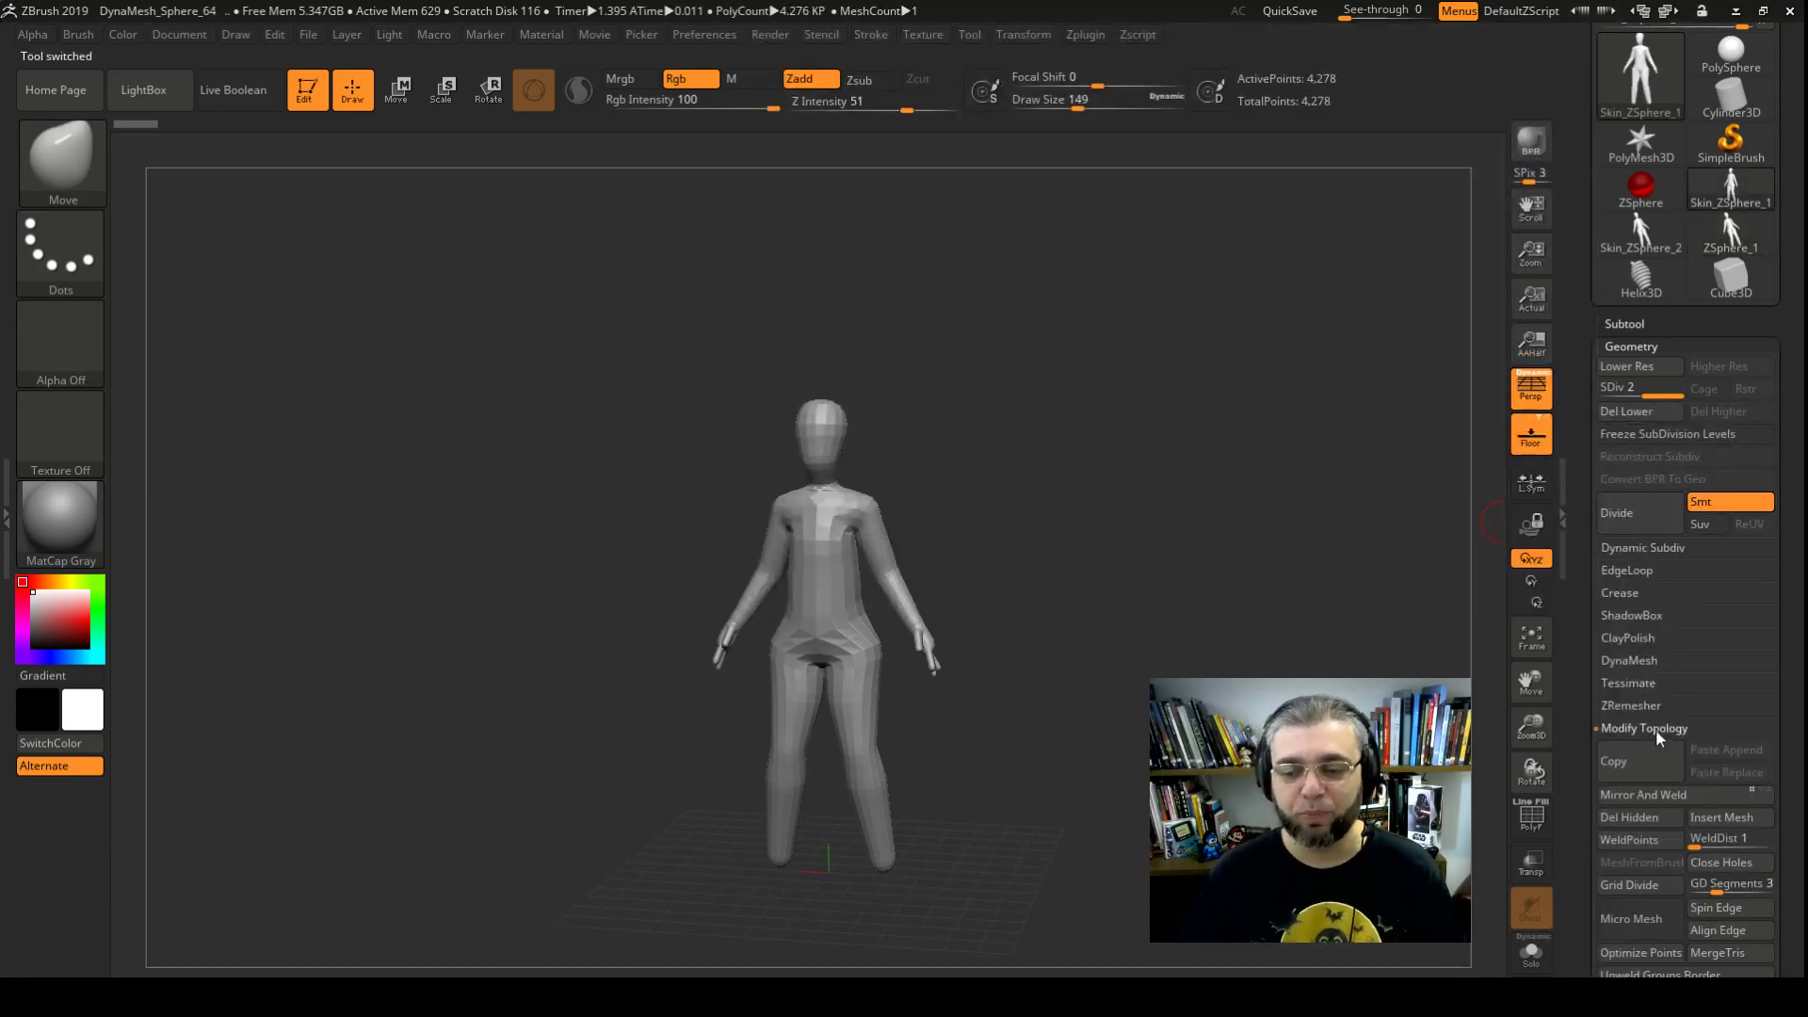
left_click(1654, 729)
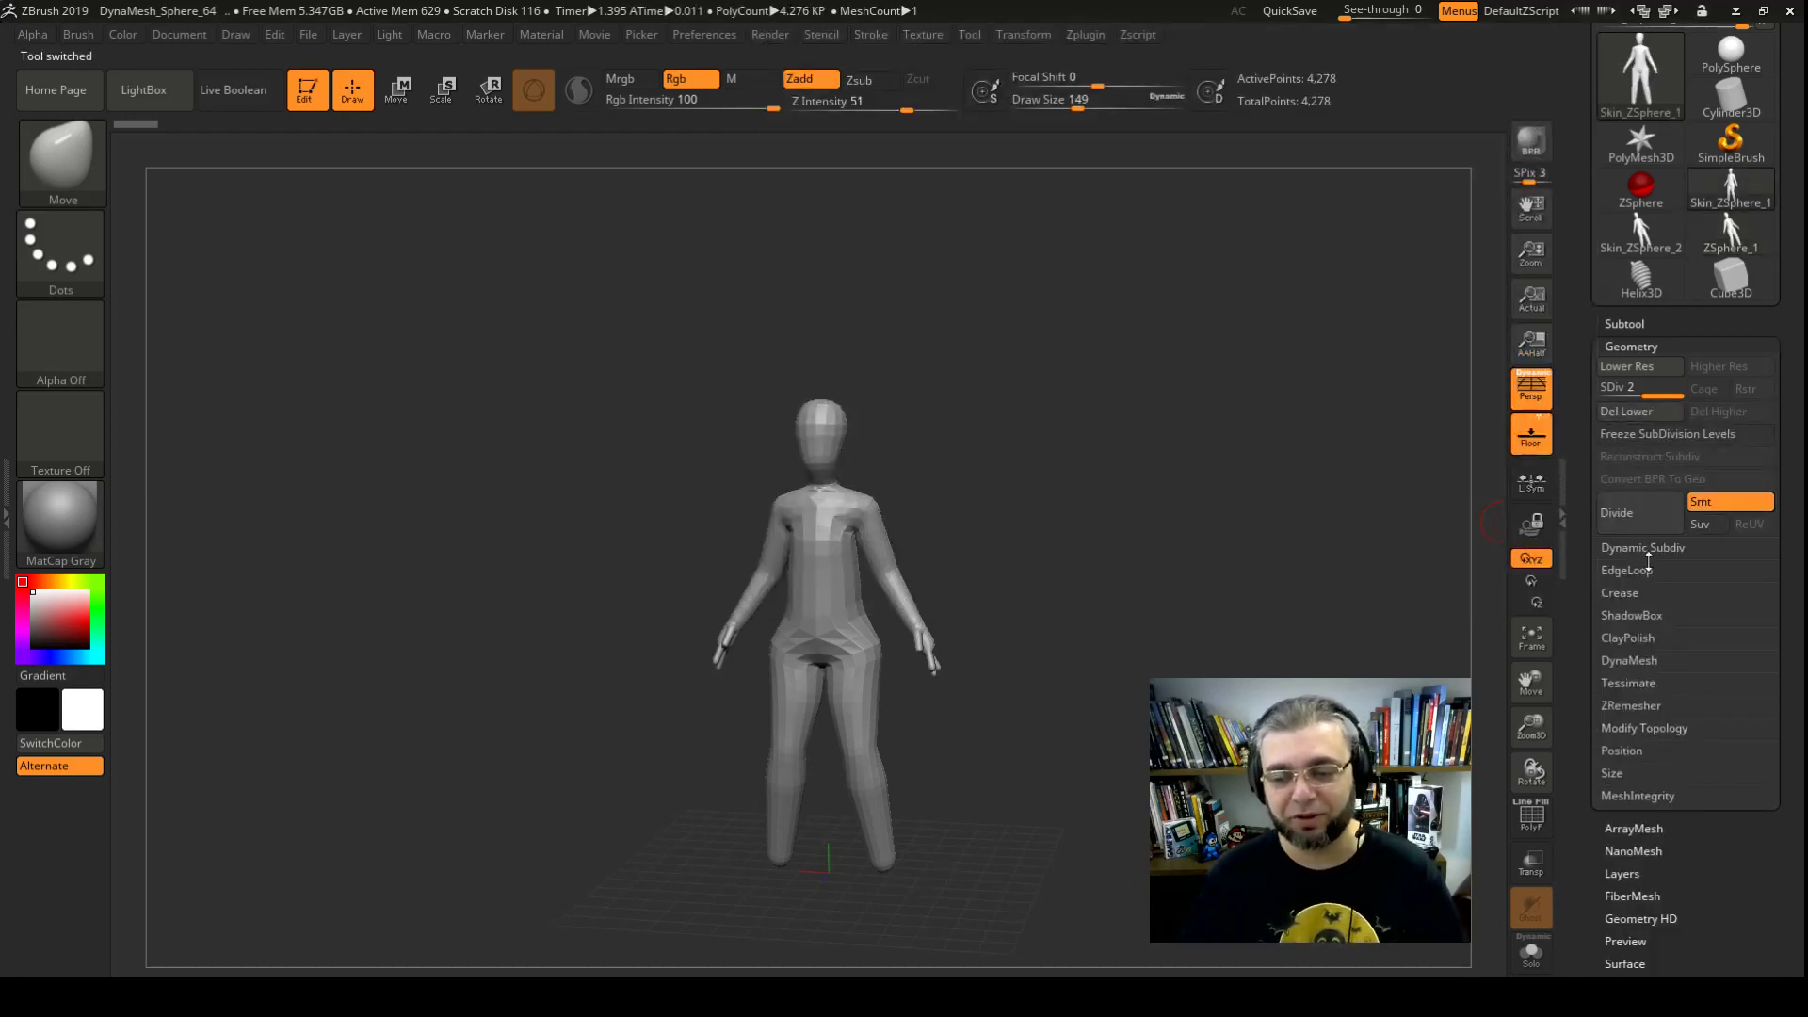
left_click(1643, 82)
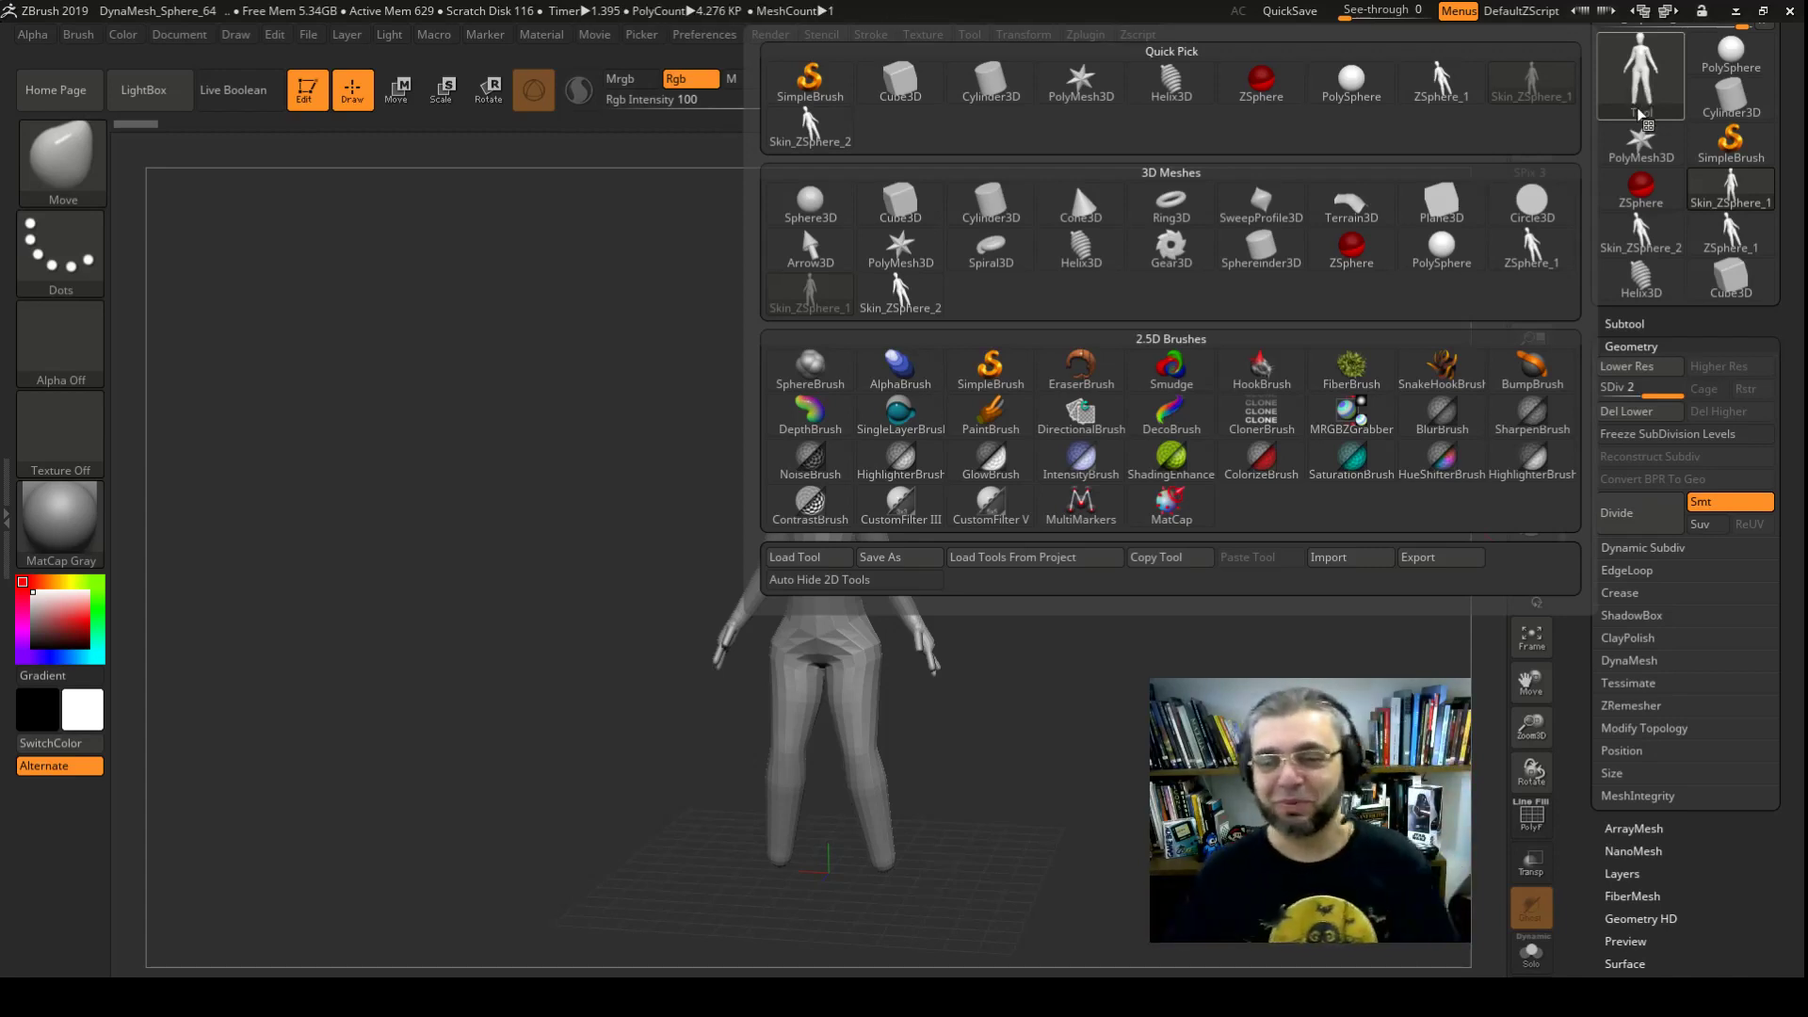
left_click(1624, 87)
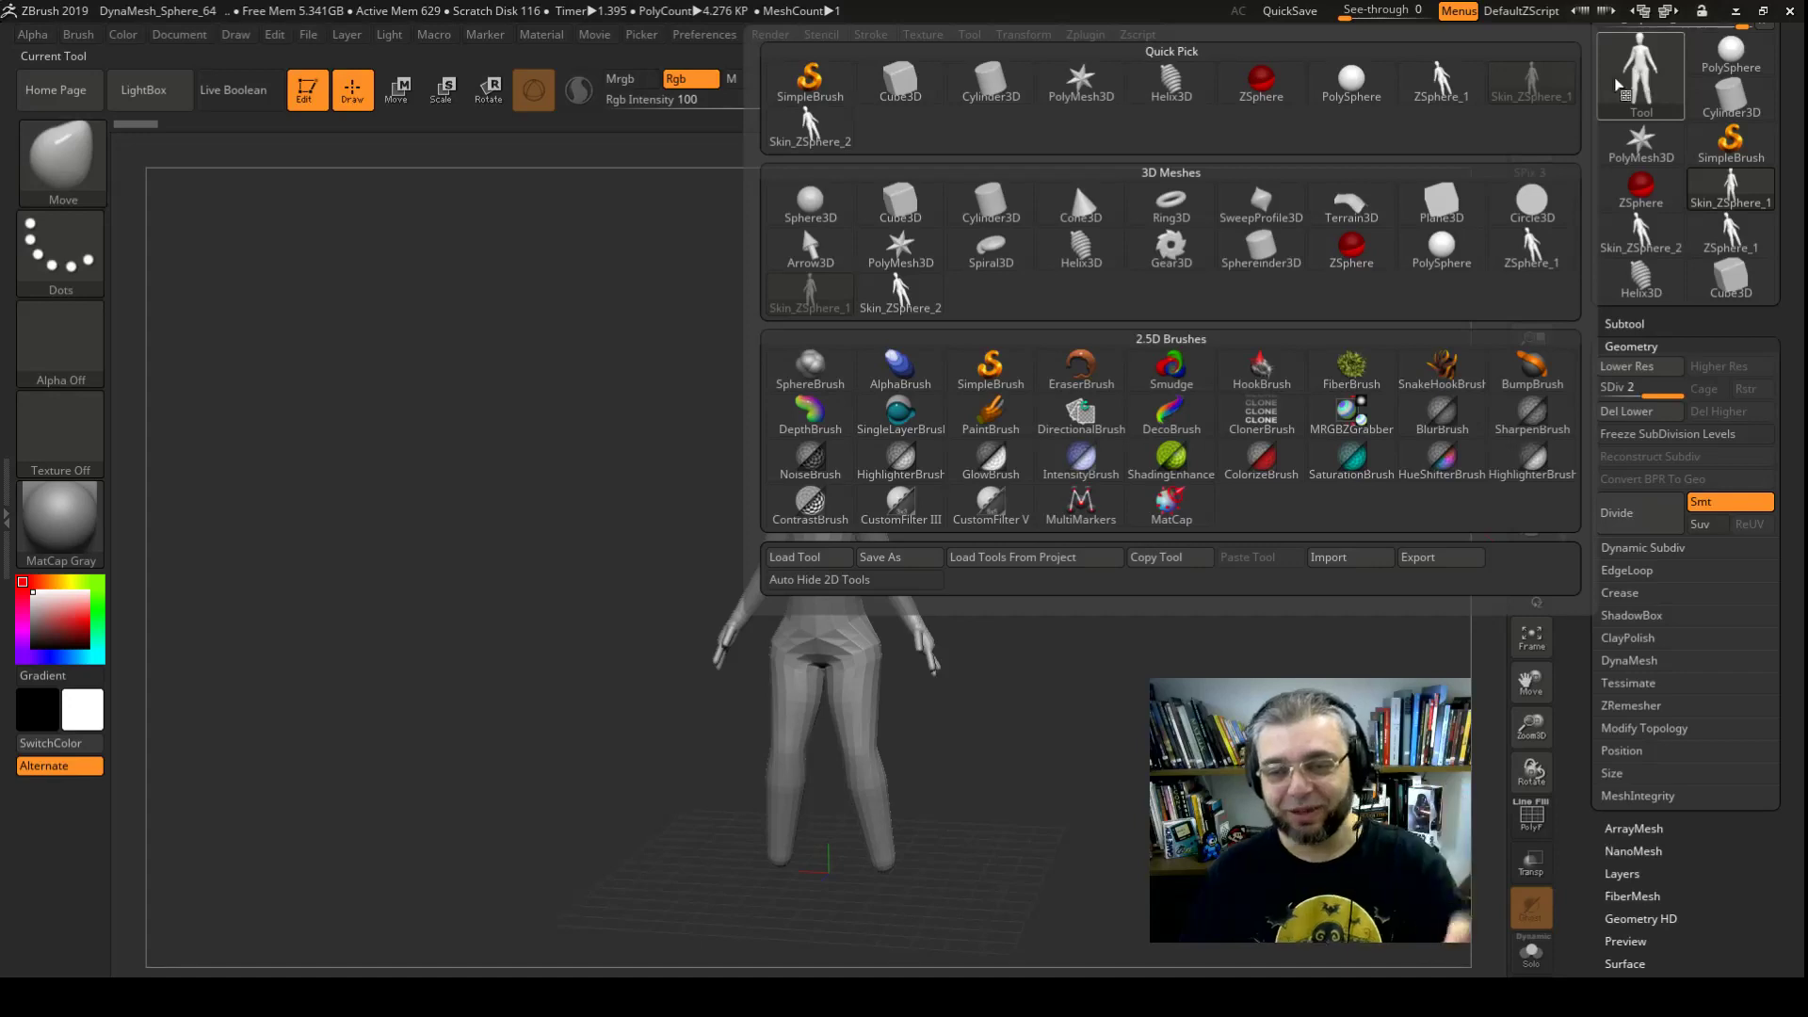
left_click(1442, 81)
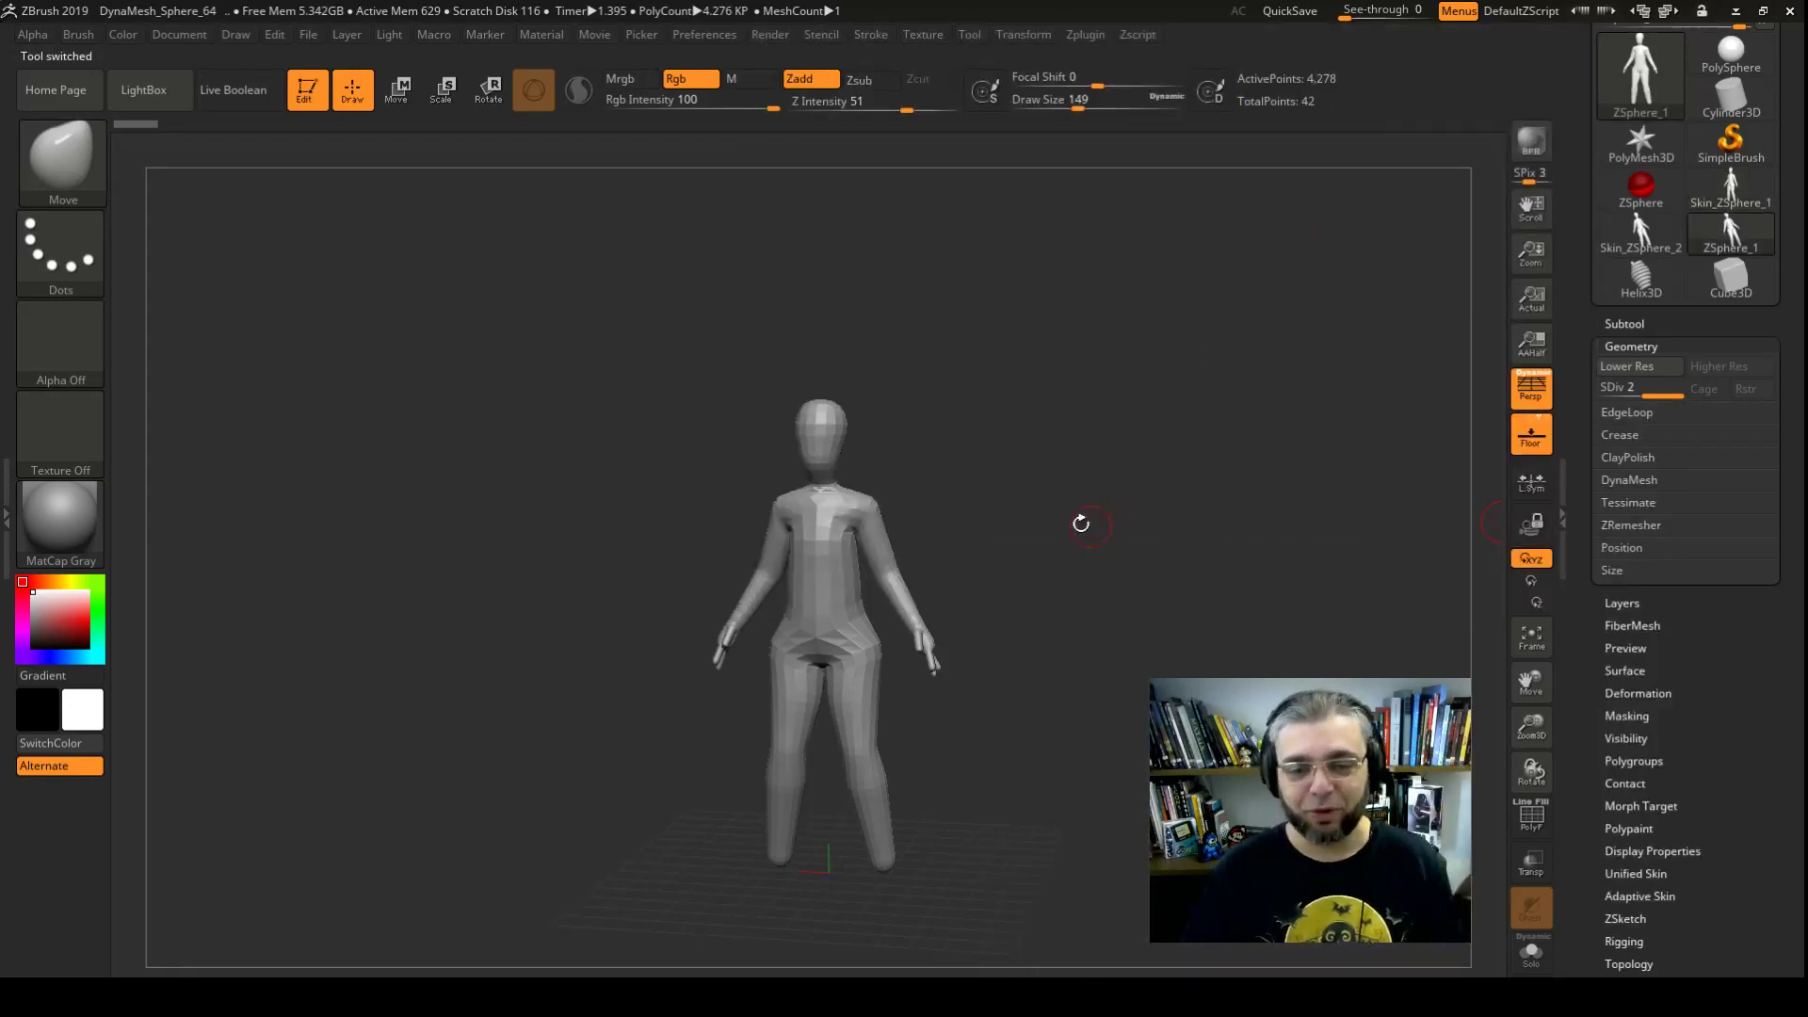
Collapse Geometry, expand Adaptive Skin, and generate a new adaptive skin from the ZSpheres.
left_click_drag(1082, 524, 1116, 516)
left_click(1641, 345)
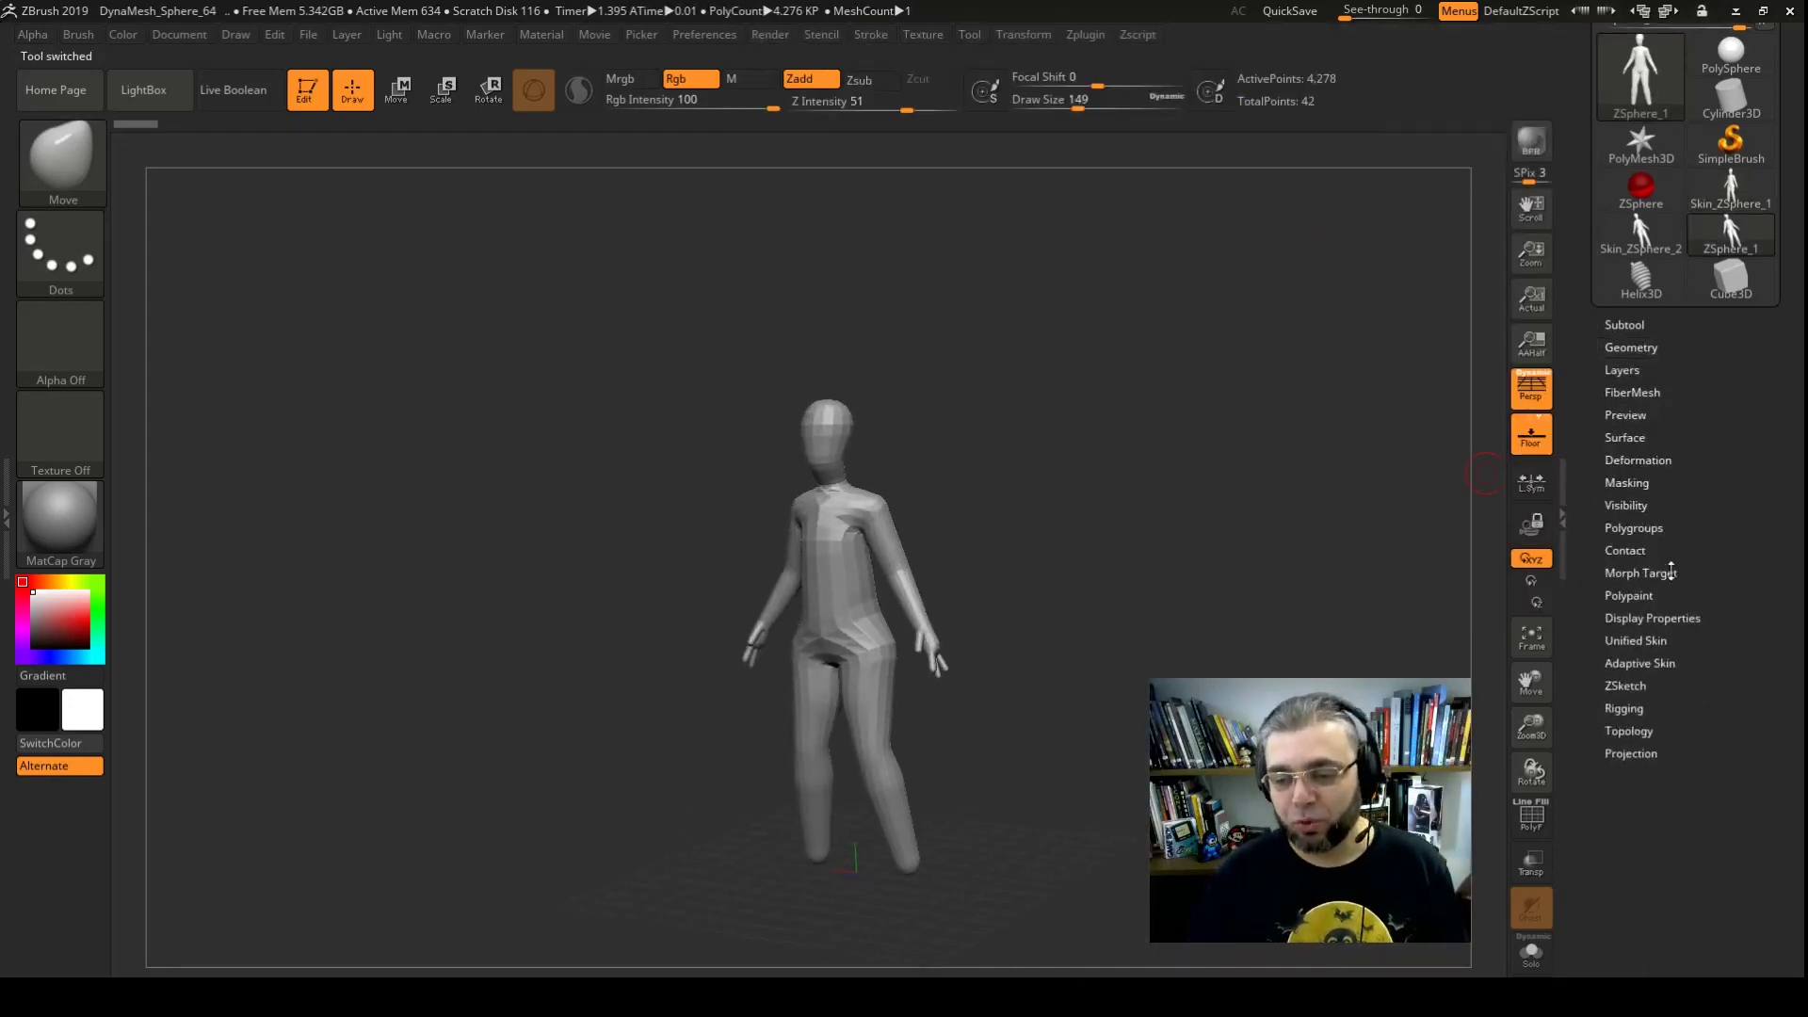
left_click(1615, 662)
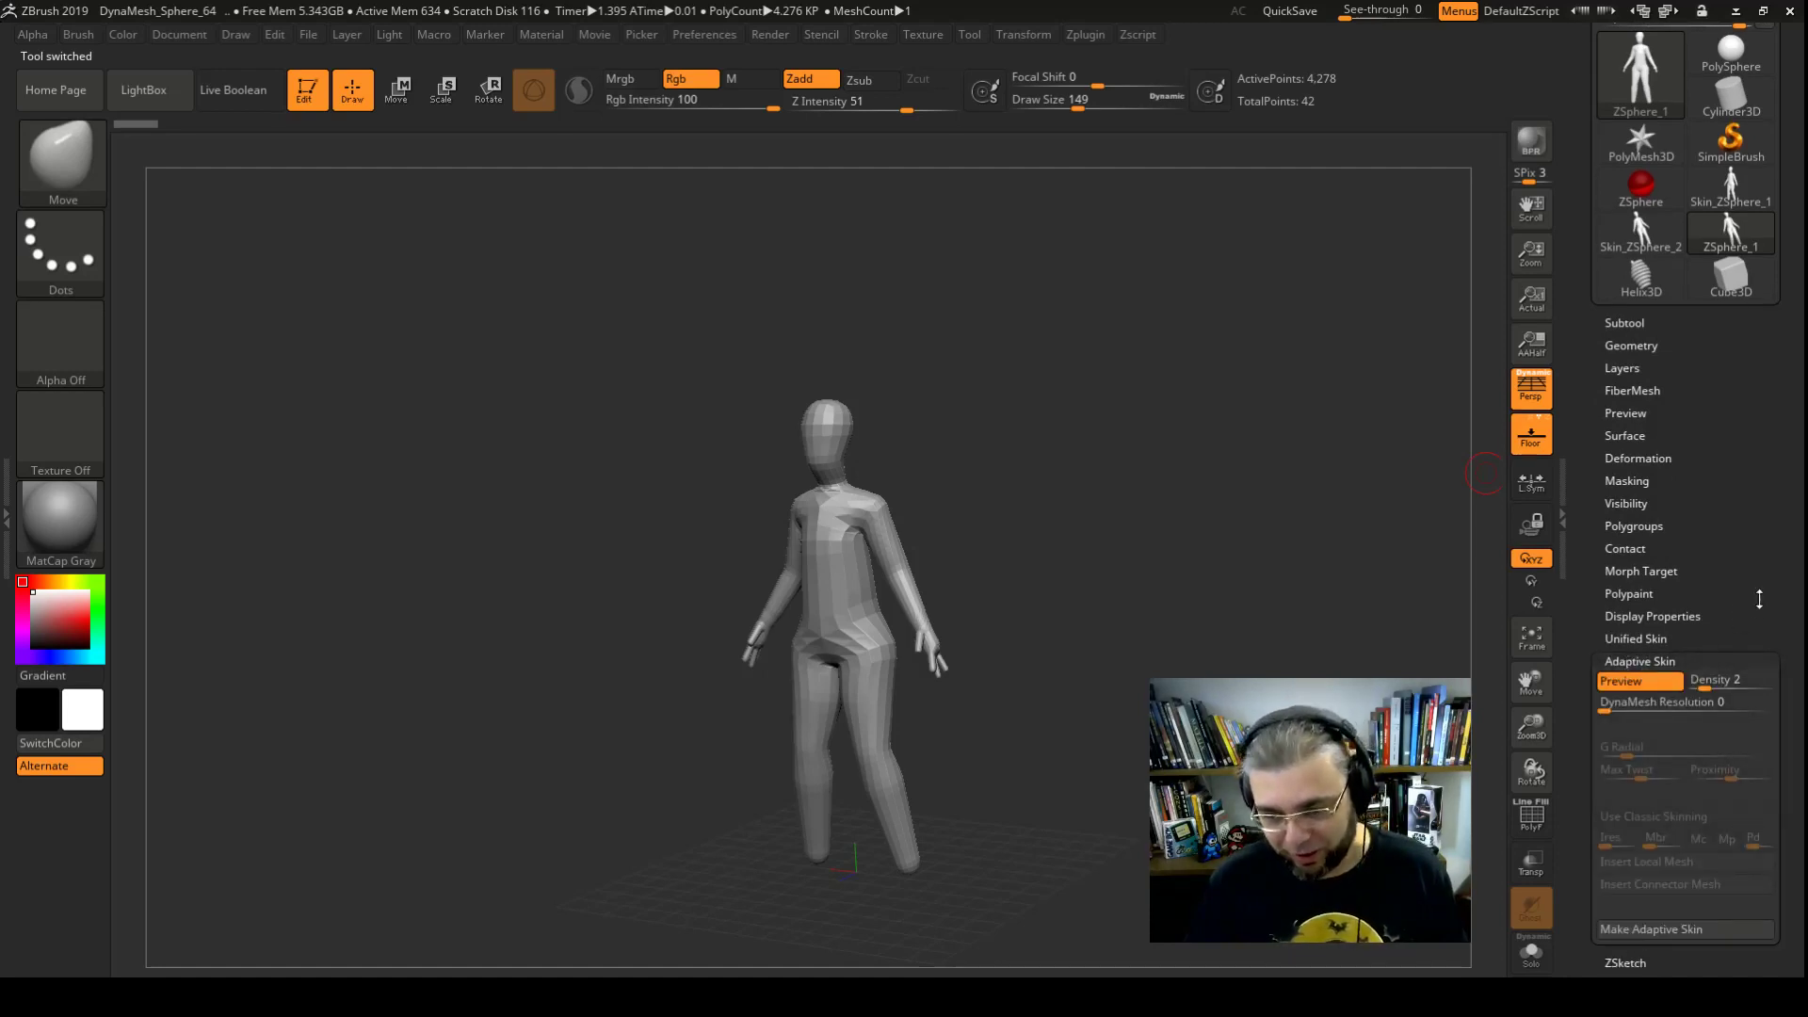
left_click_drag(1759, 599, 1759, 361)
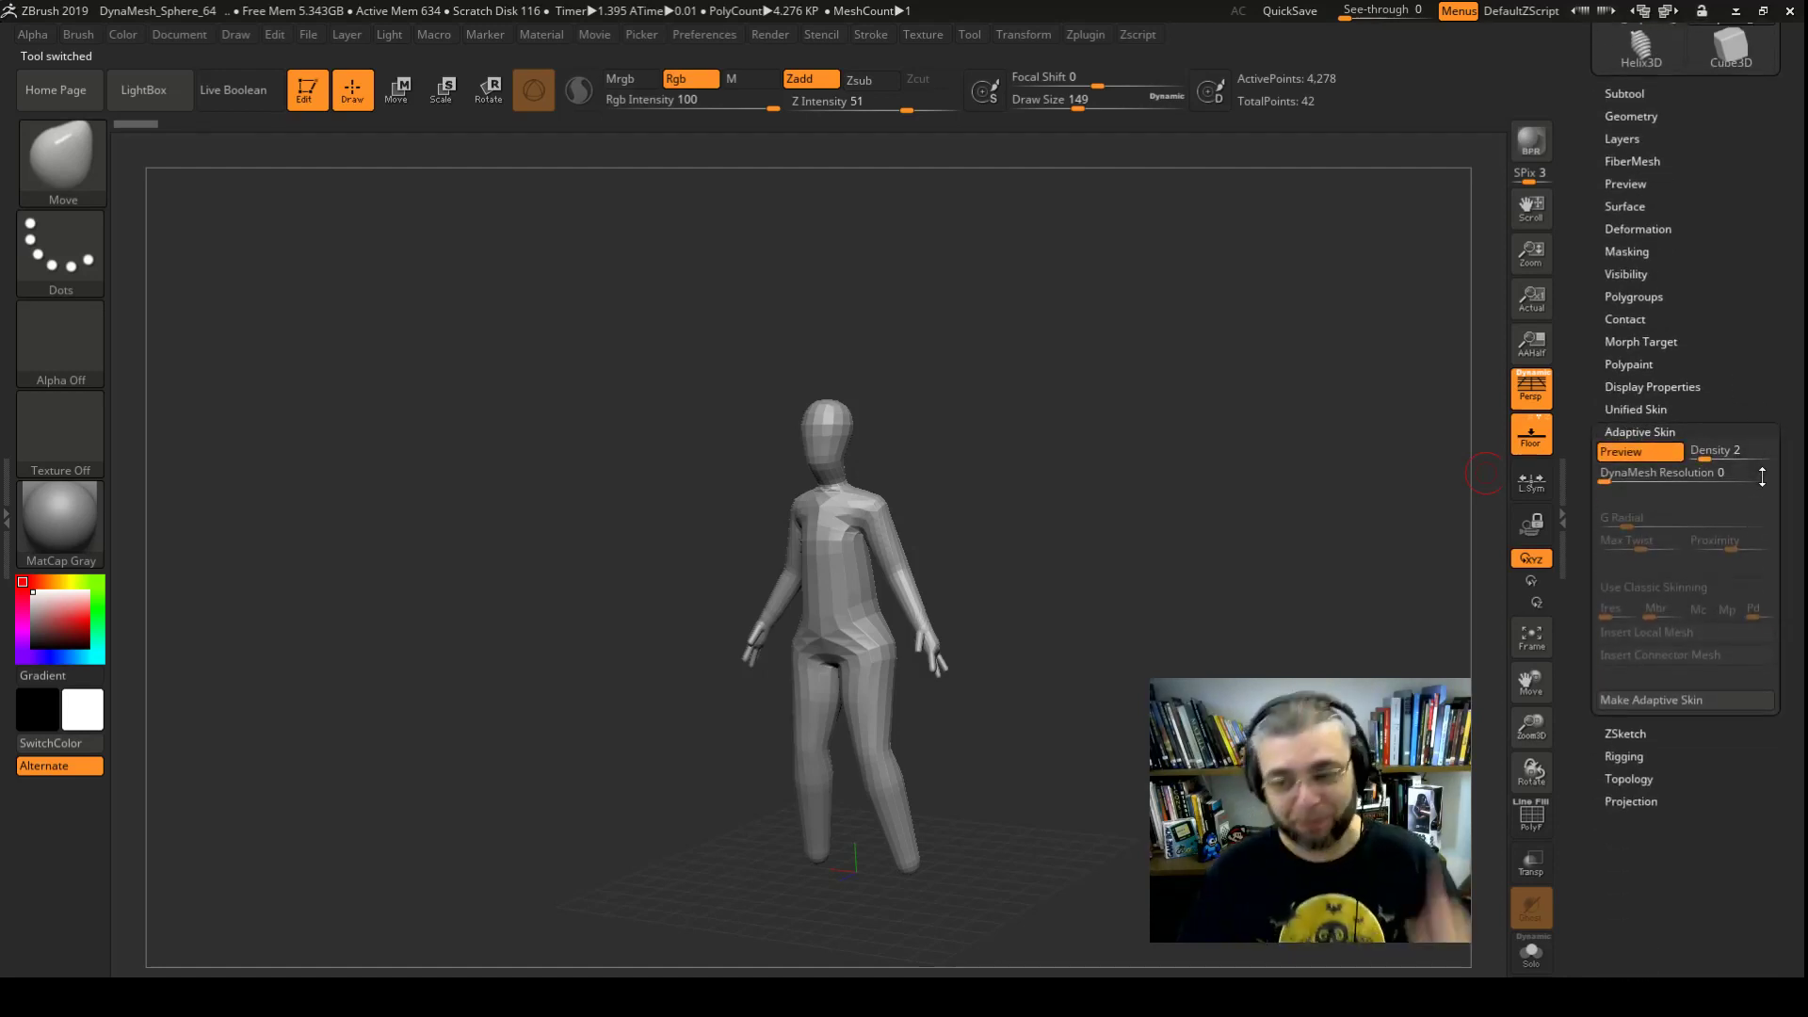
left_click(1673, 694)
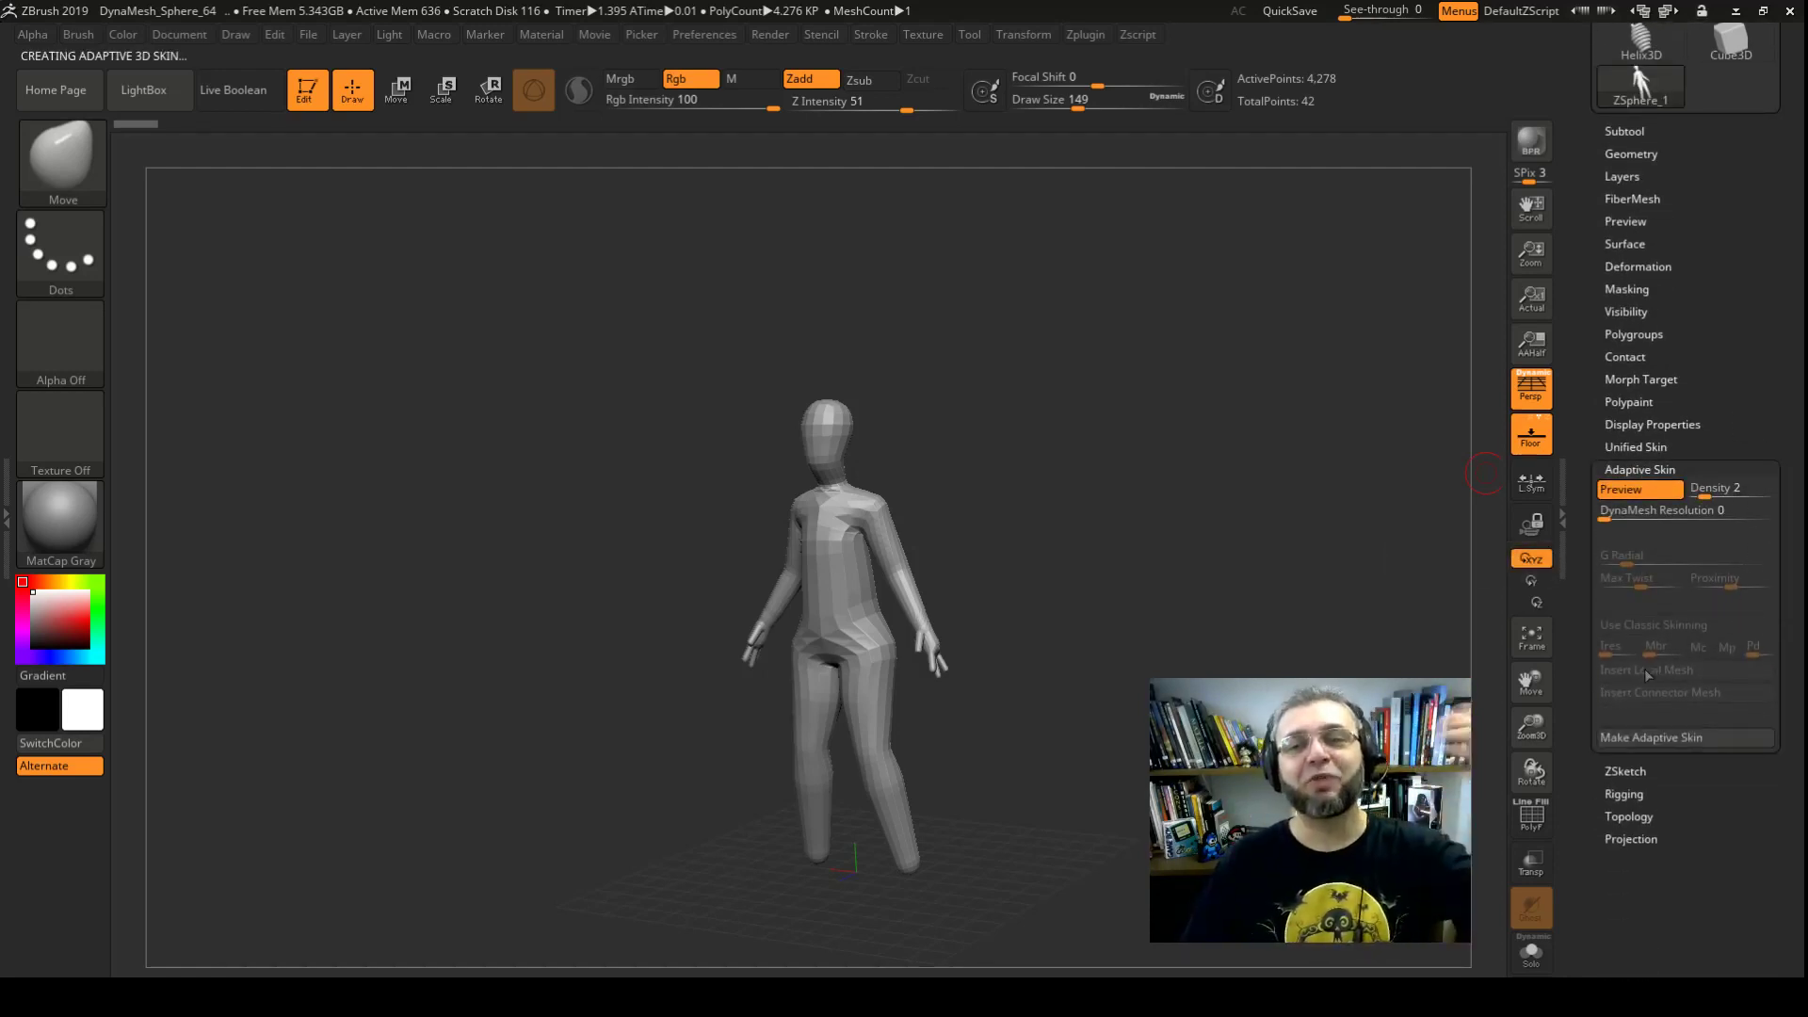
Make the new Skin_ZSphere_3 mesh the active tool.
scroll(1737, 445, "up", 5)
left_click(1639, 278)
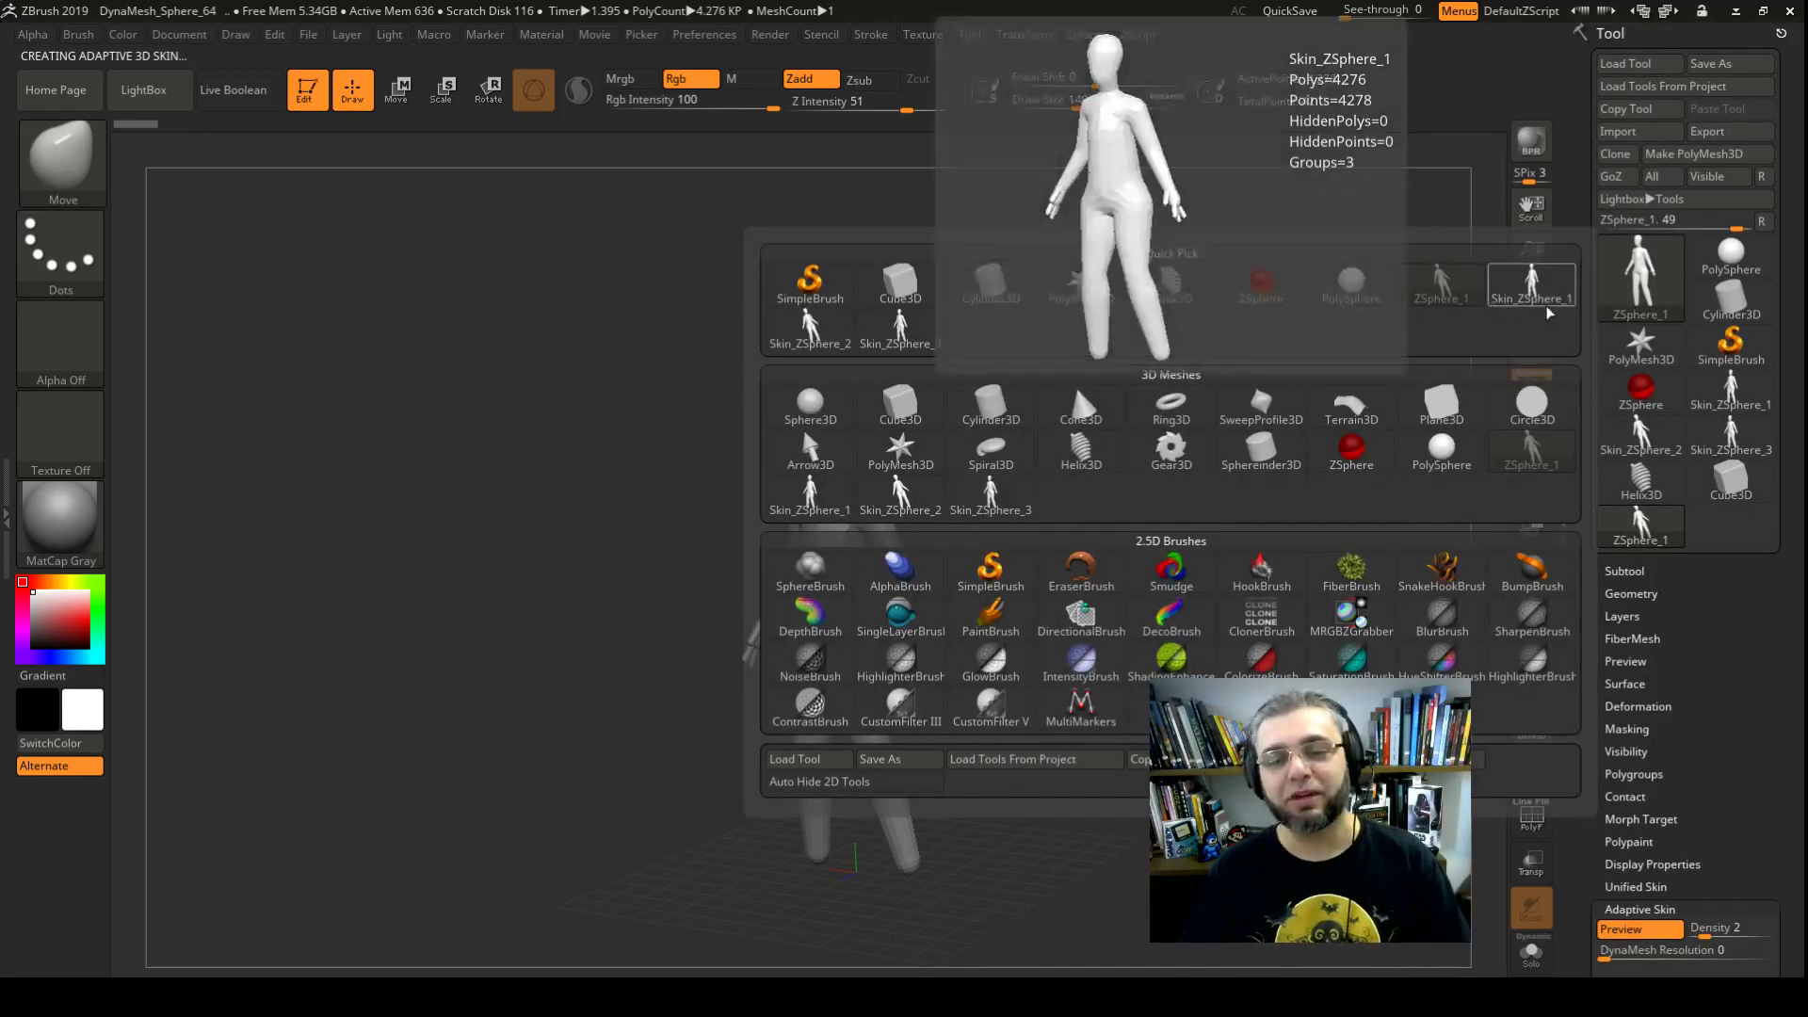
left_click(898, 343)
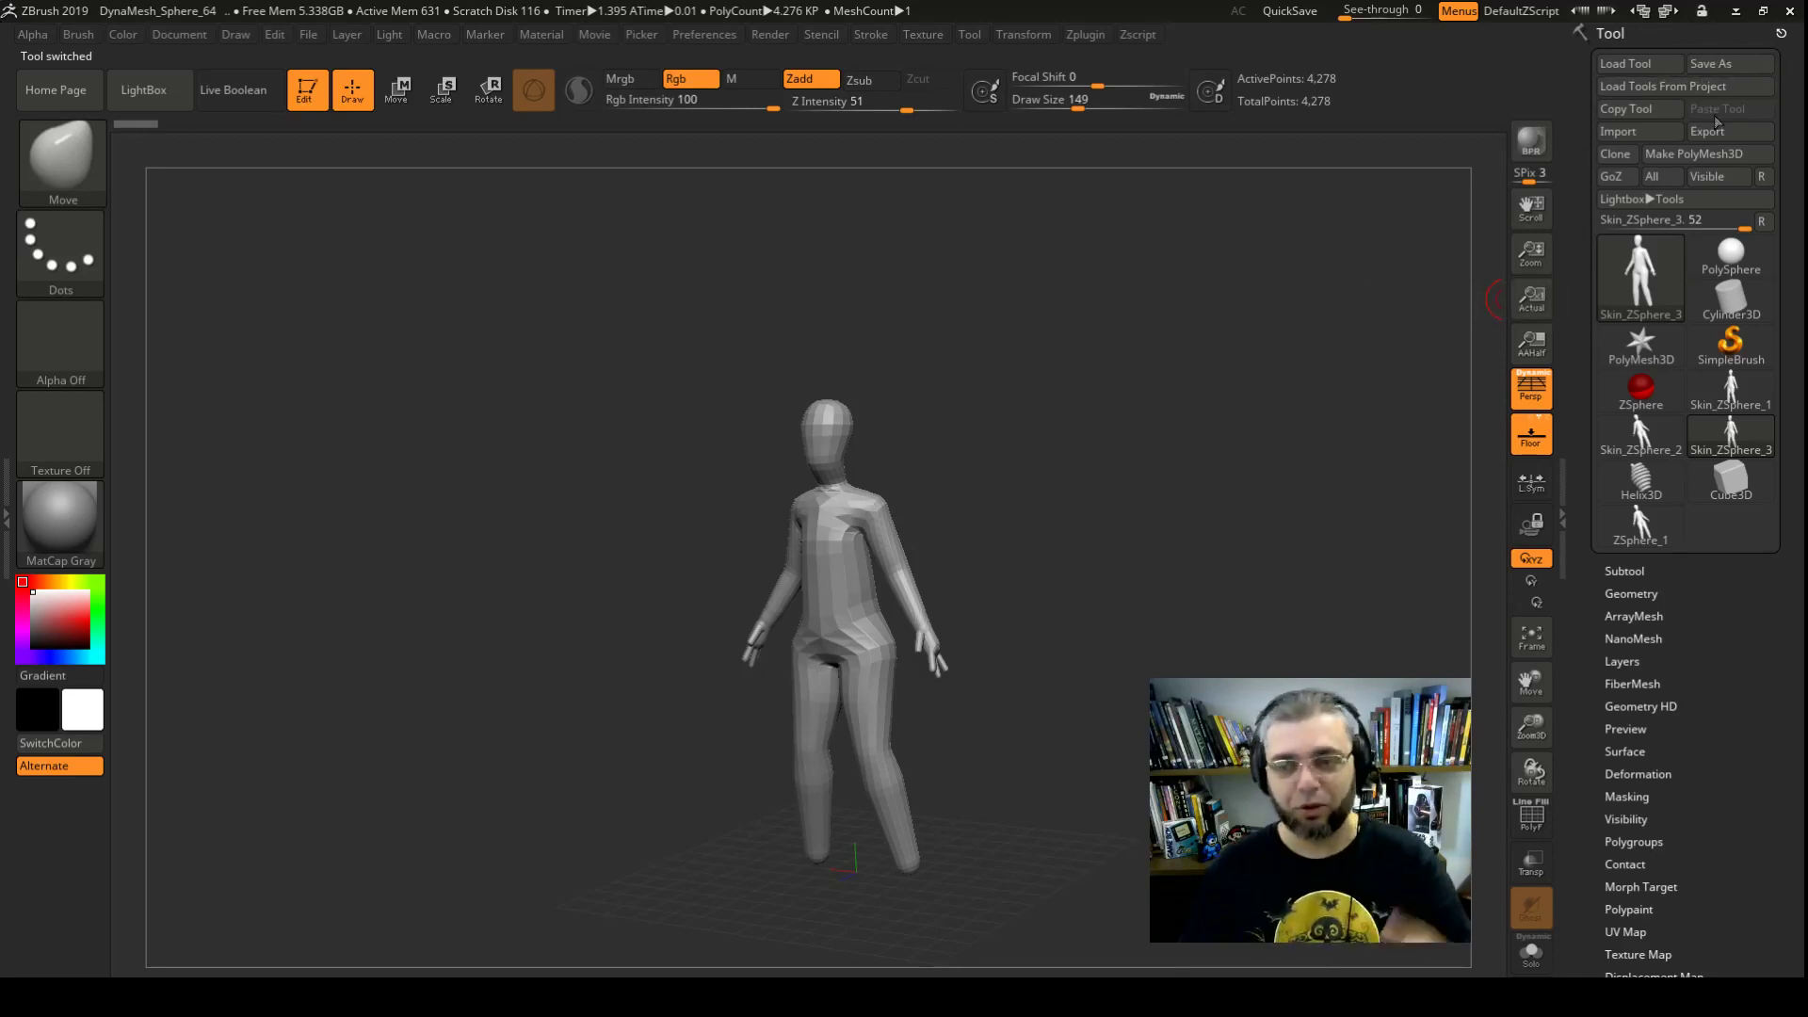
mouse_move(1639, 271)
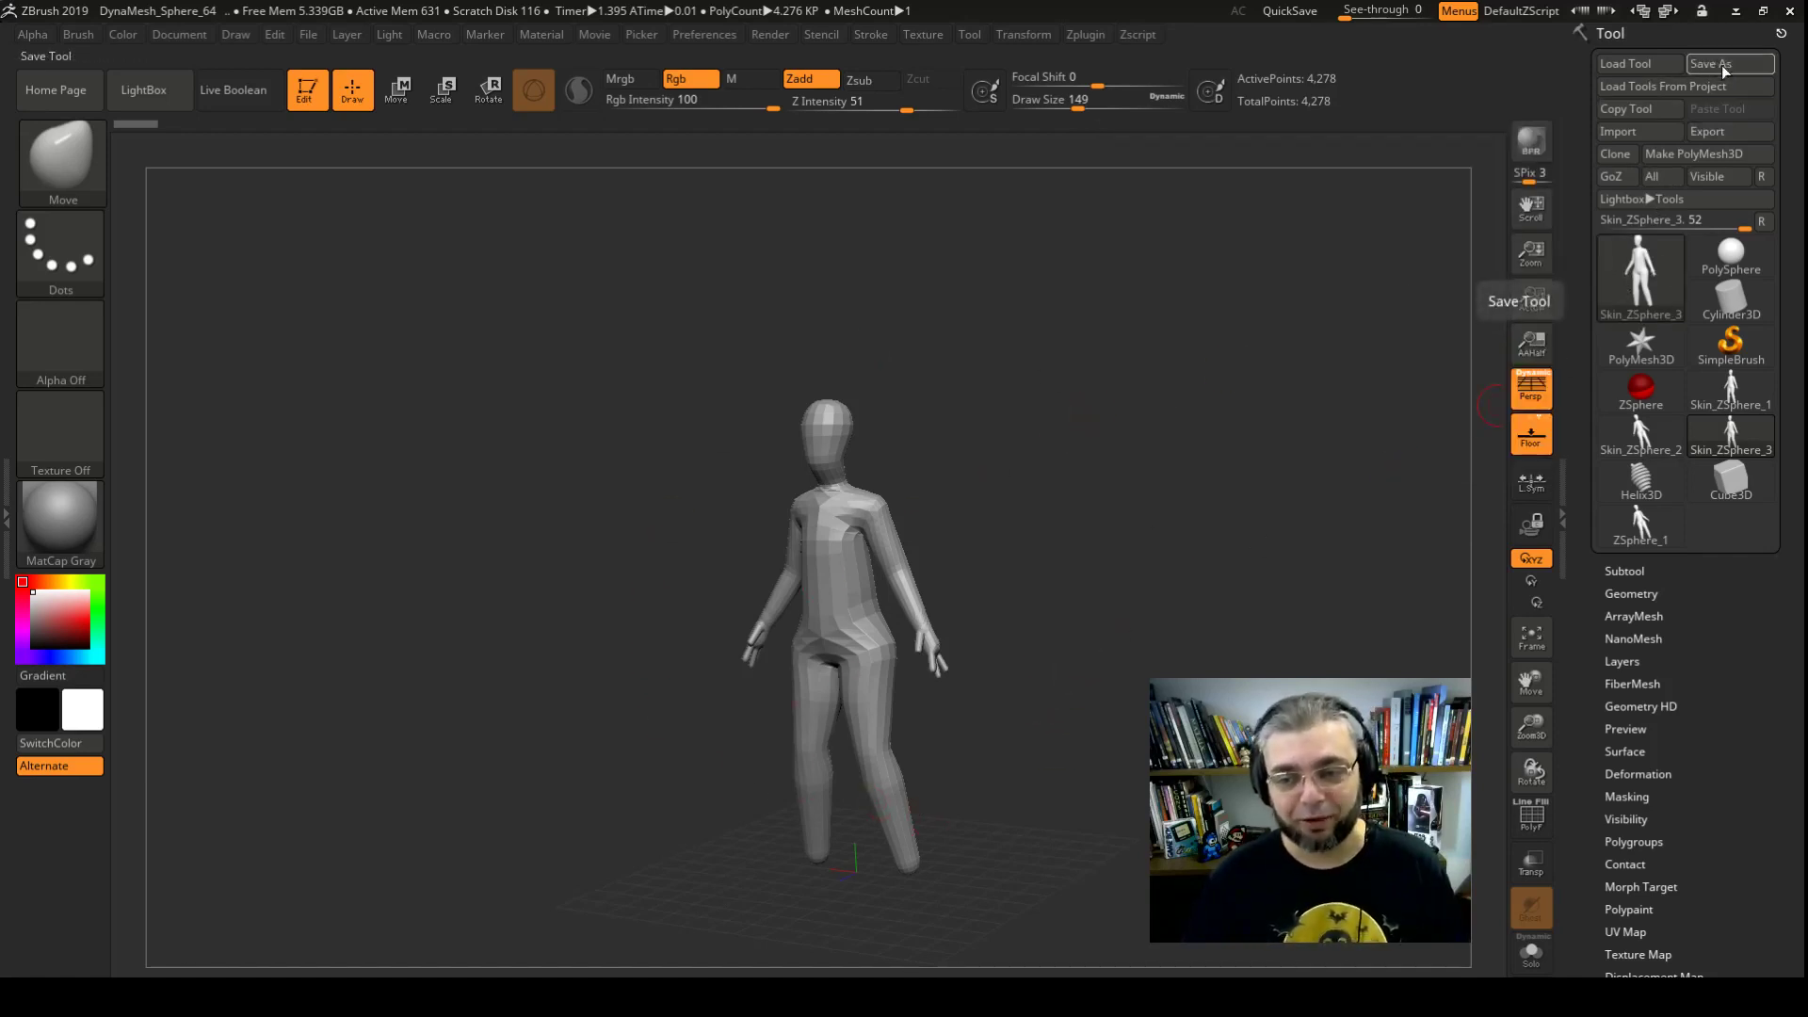
Reselect the ZSphere_1 source figure and start saving it with Tool > Save As.
left_click(1640, 273)
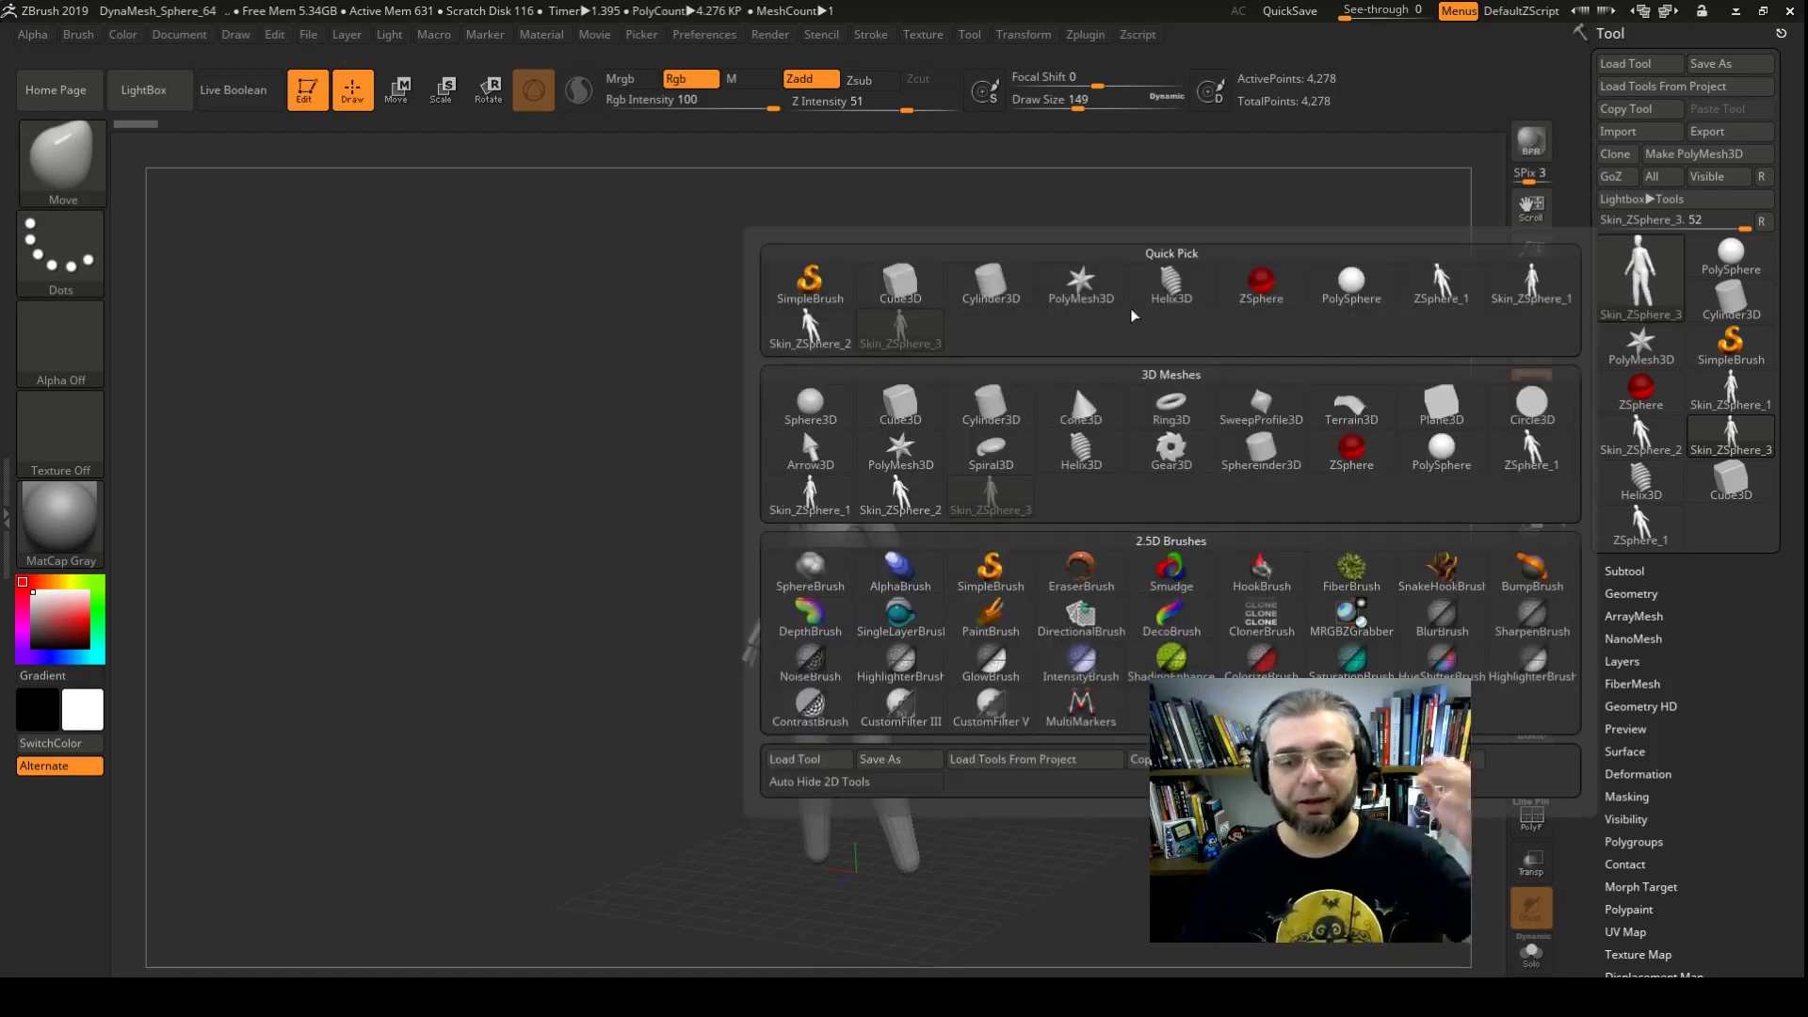
left_click(1441, 295)
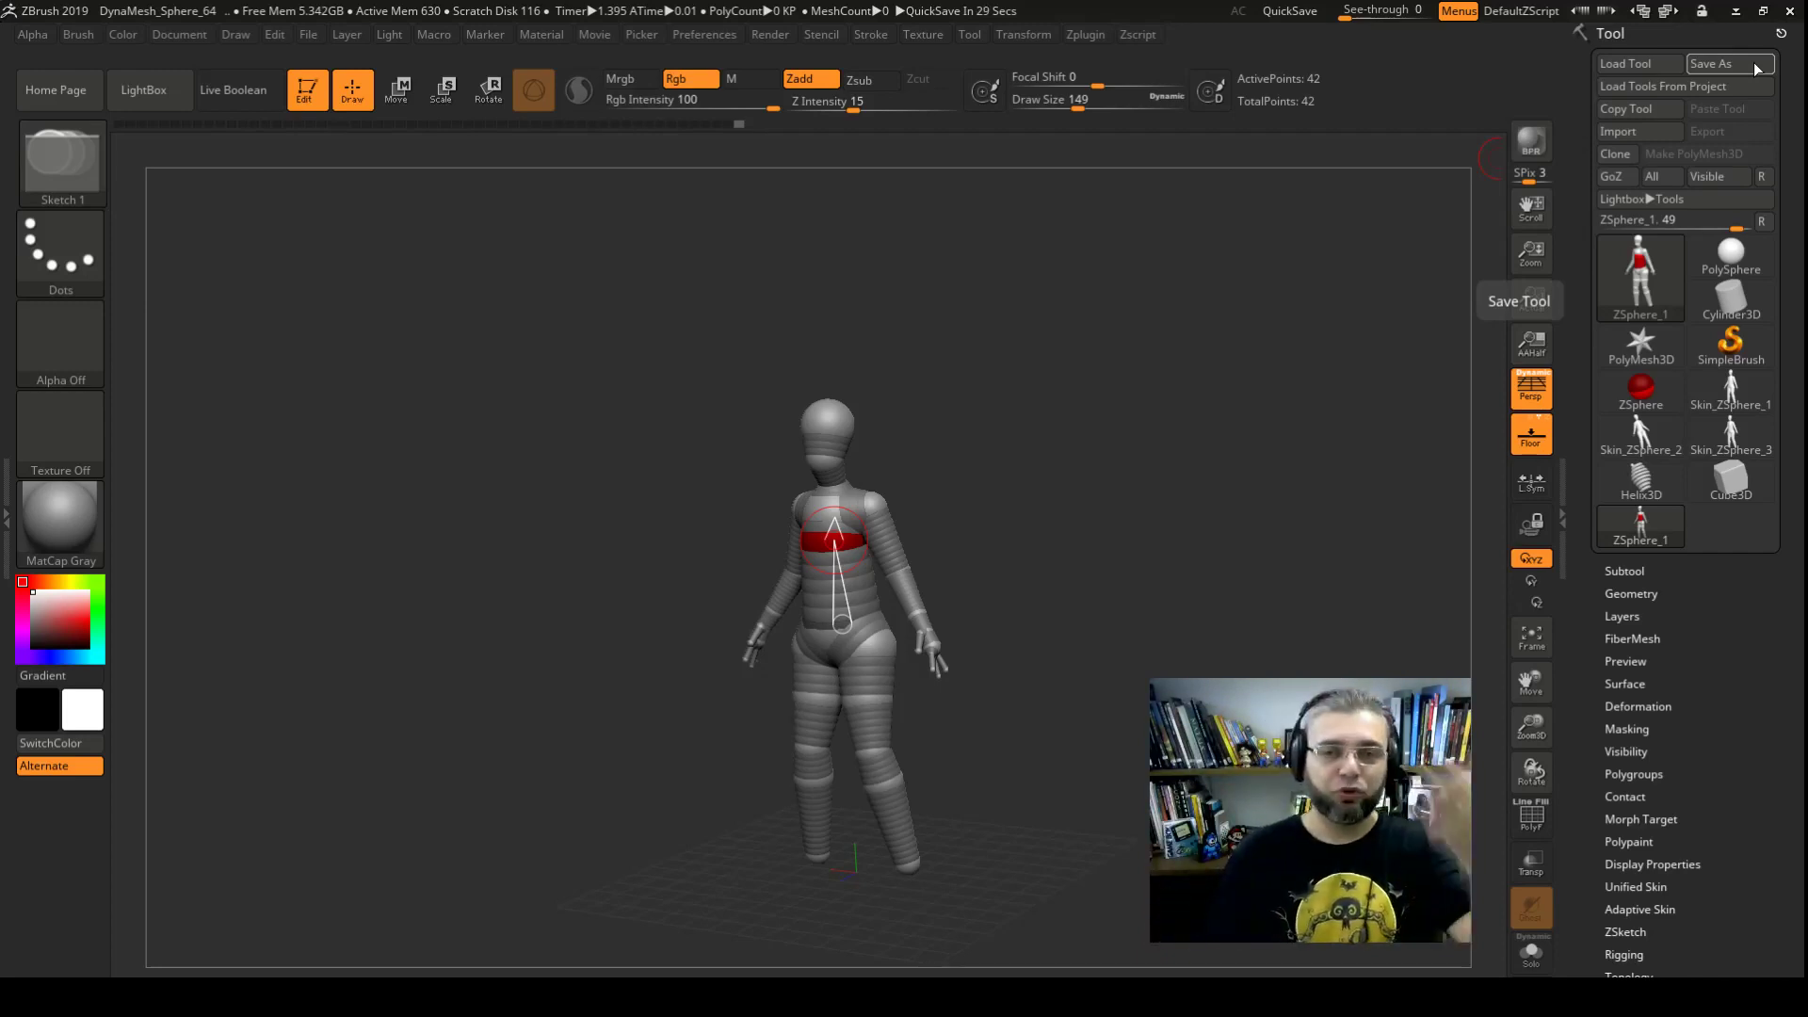
left_click(1755, 66)
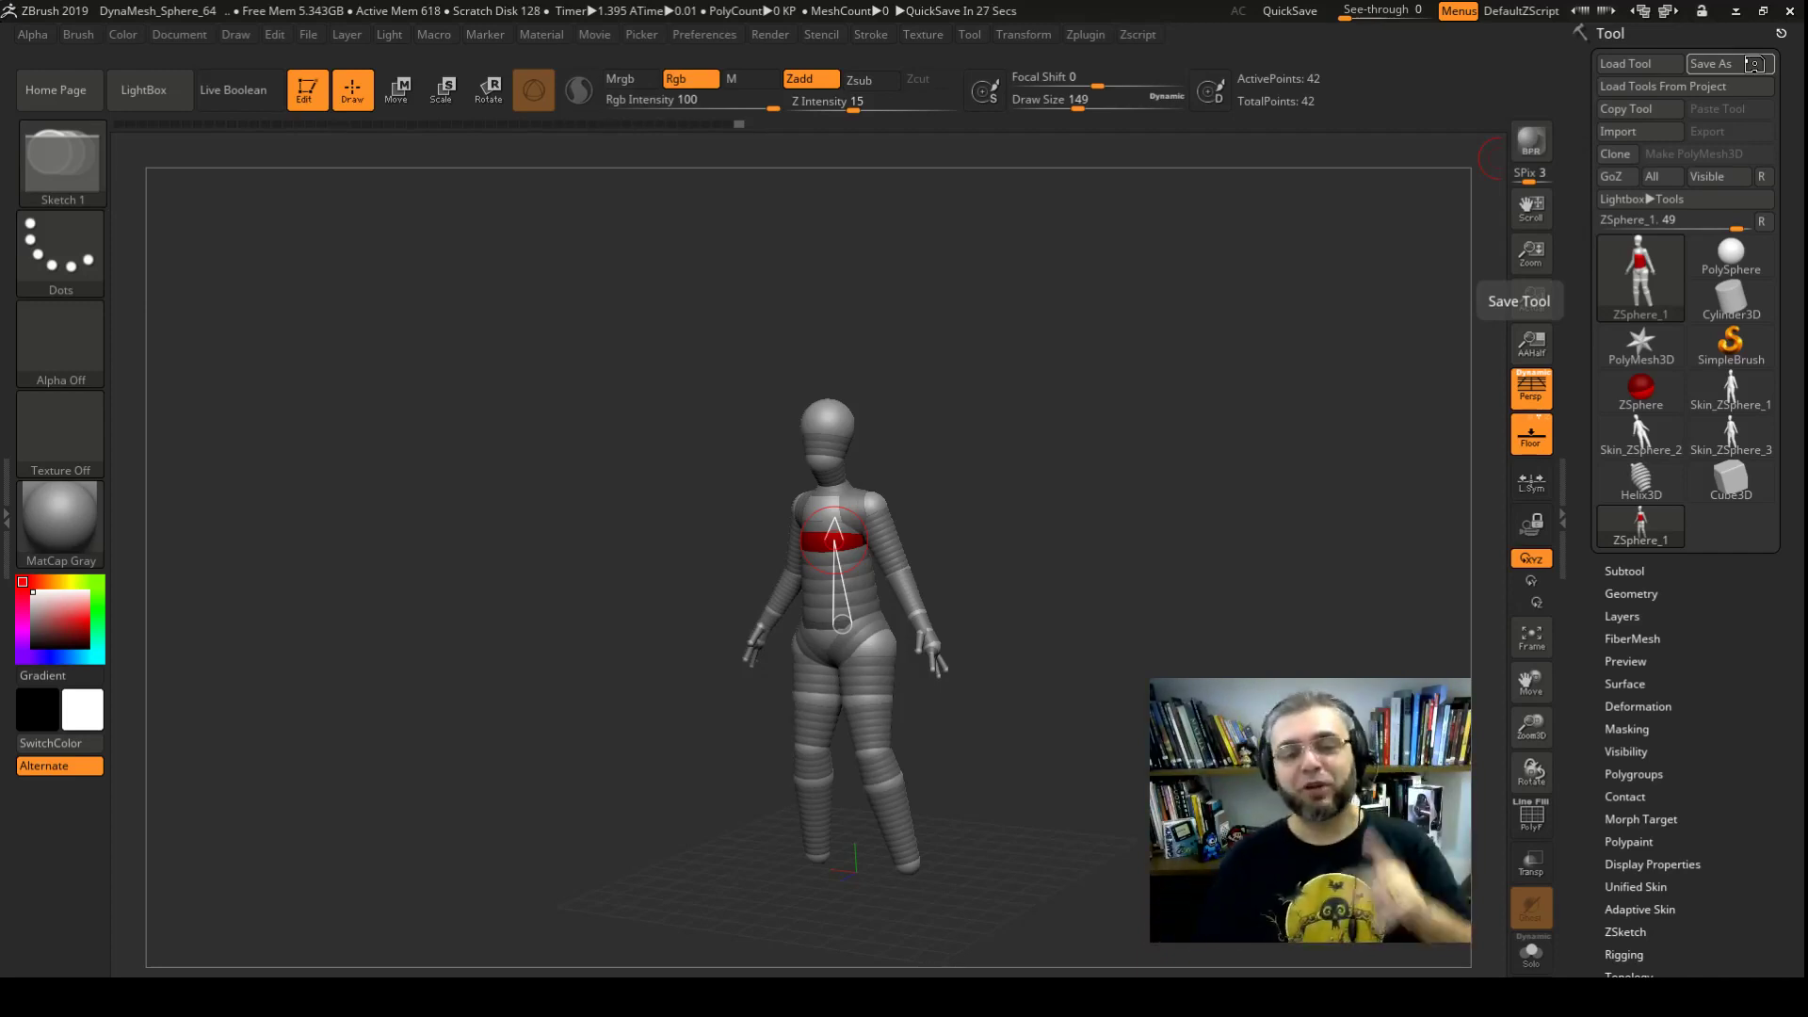